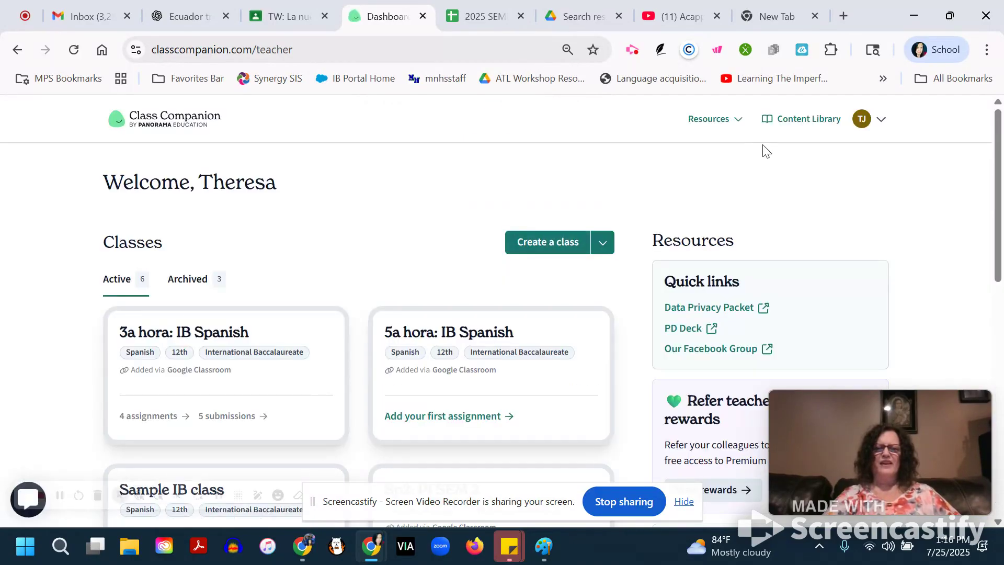
Start creating a new class and name it "Period 1 Spanish 2".
click(552, 249)
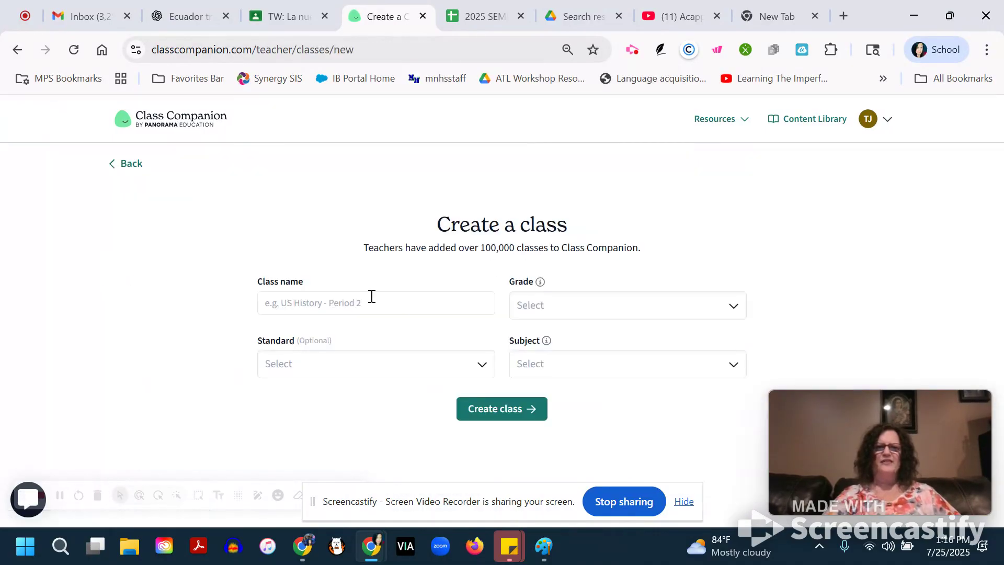
click(353, 304)
text(Spnish)
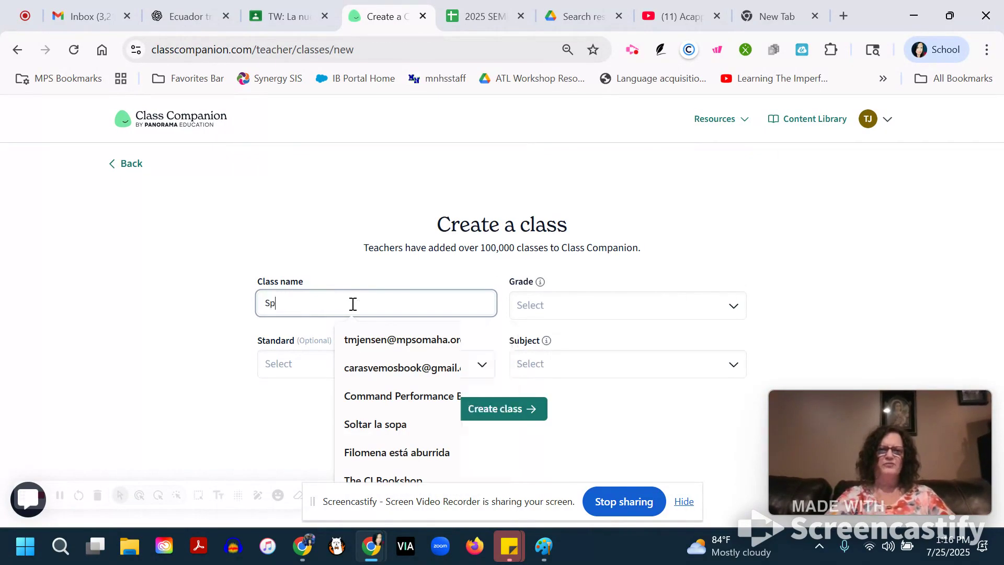
key(BackSpace)
key(BackSpace)
key(BackSpace)
key(BackSpace)
key(BackSpace)
text(Period)
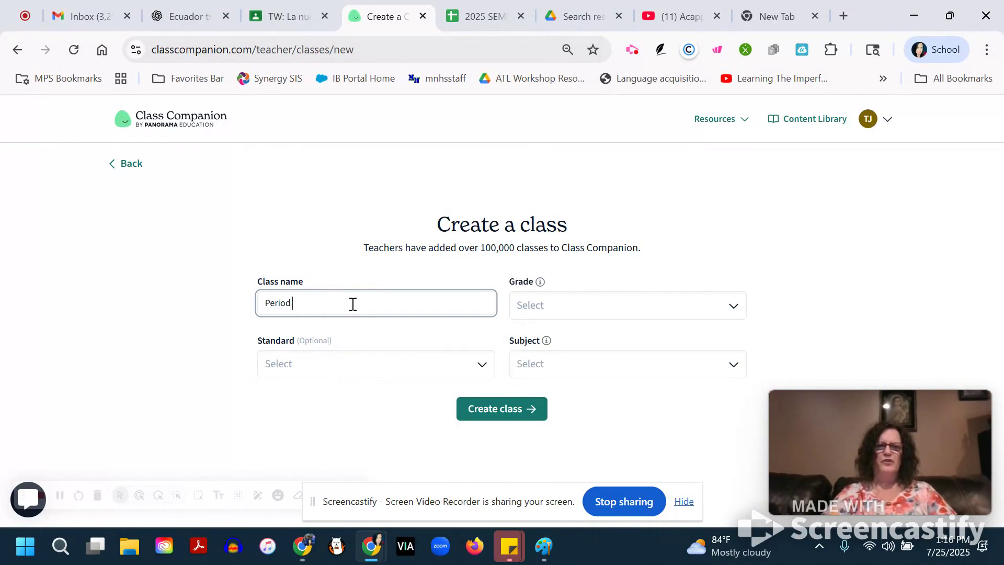
text( 1 )
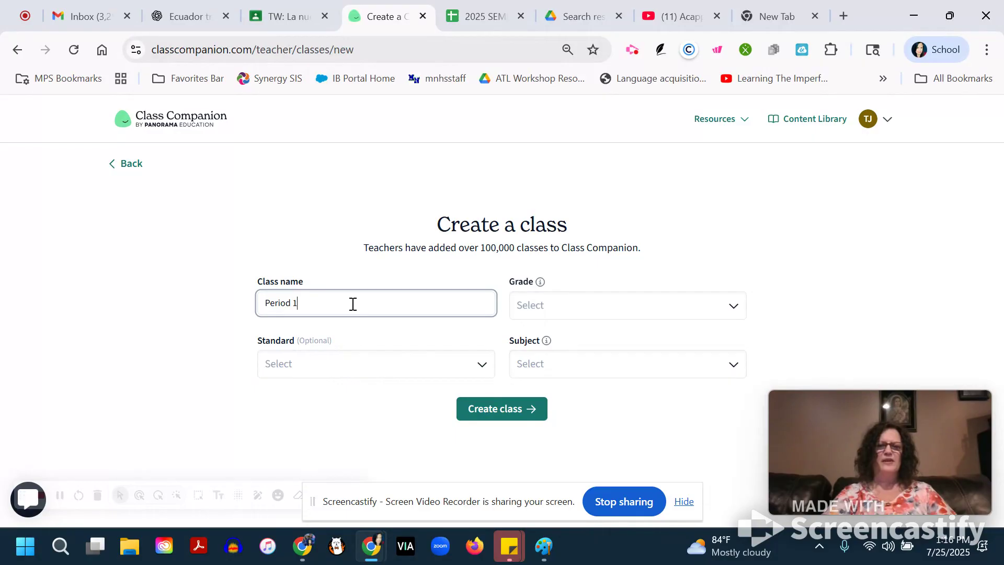
text(Spanish 2)
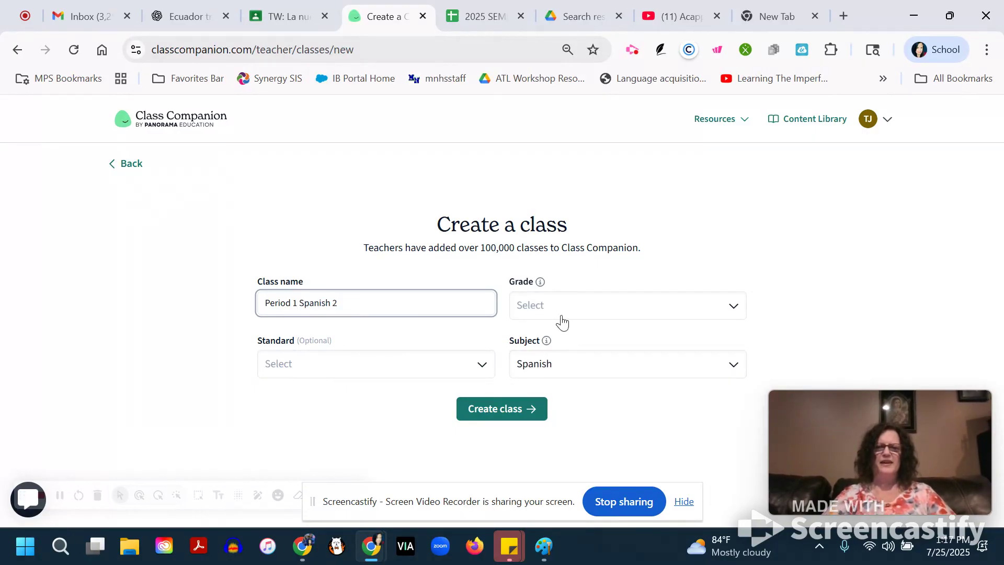
Set the class grades to 9th, 10th, 11th and 12th, and create the class.
click(552, 312)
click(541, 409)
click(534, 385)
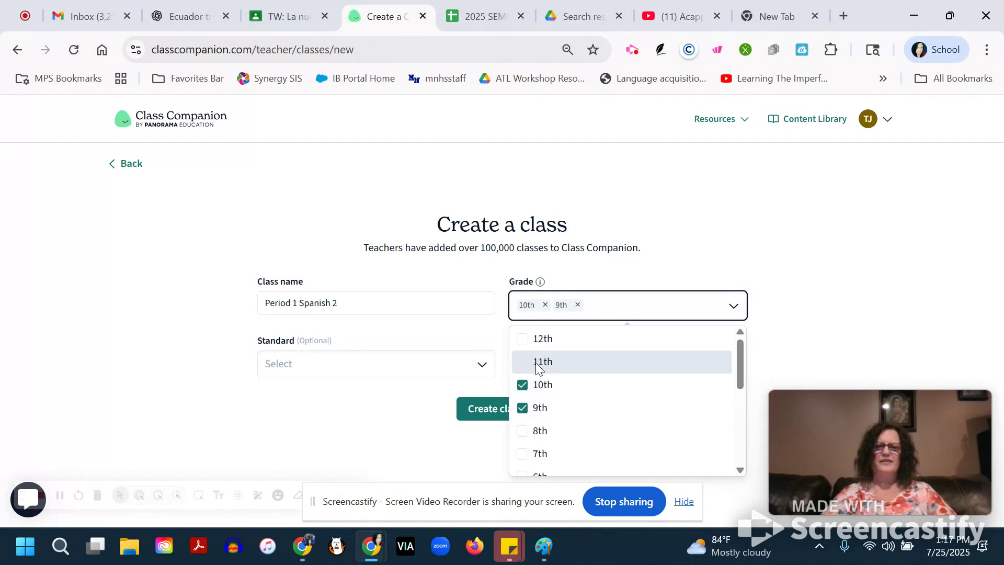
click(536, 362)
click(533, 335)
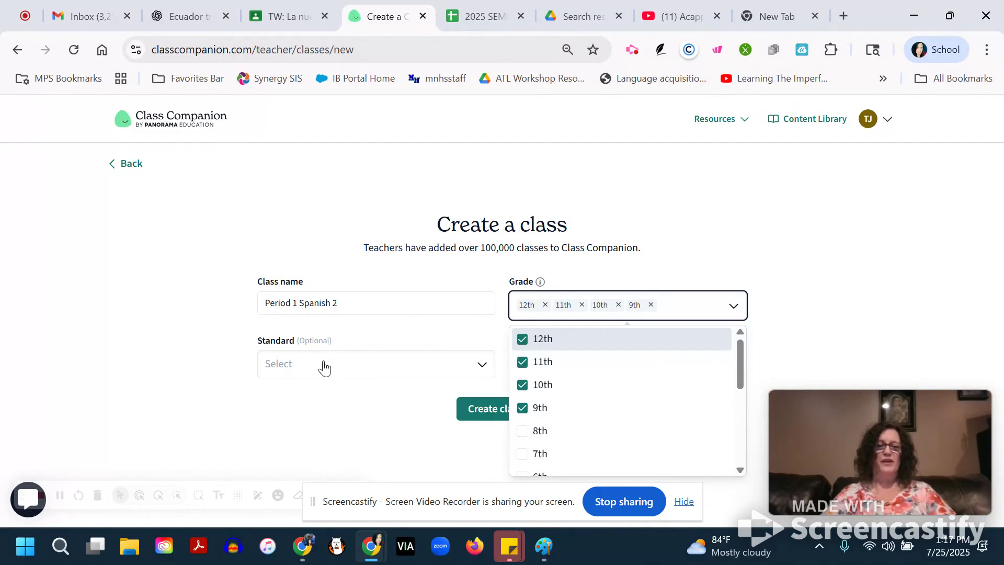
click(373, 335)
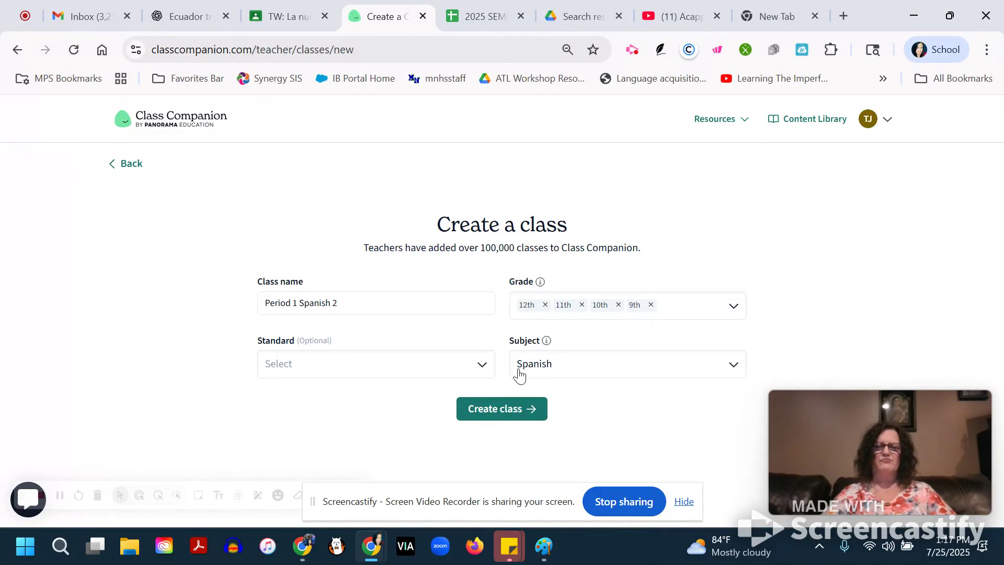
click(492, 411)
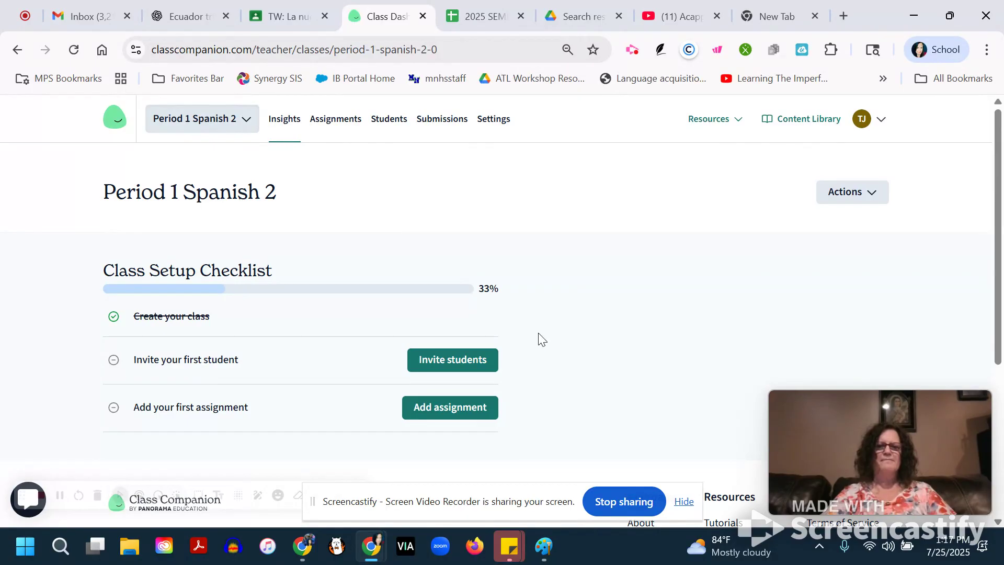
Show the available options for adding students to the new class.
click(461, 364)
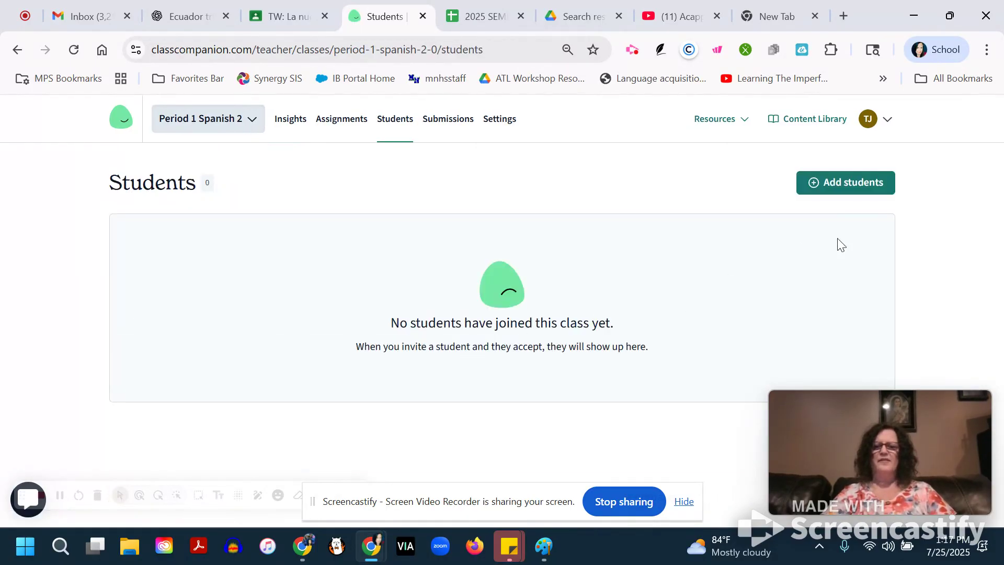
click(825, 187)
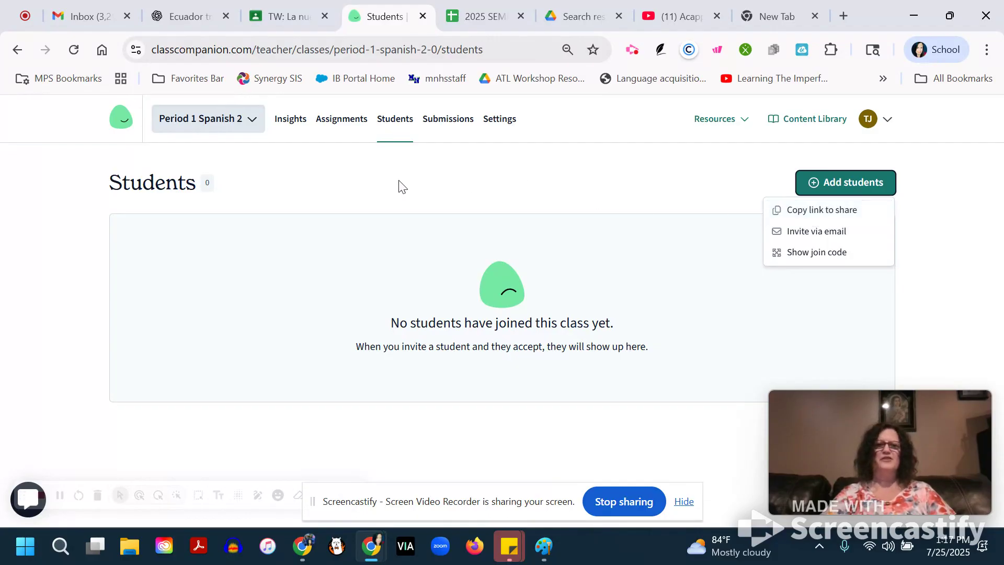
Start a new assignment for the class using the Generate with AI option.
click(340, 127)
click(333, 126)
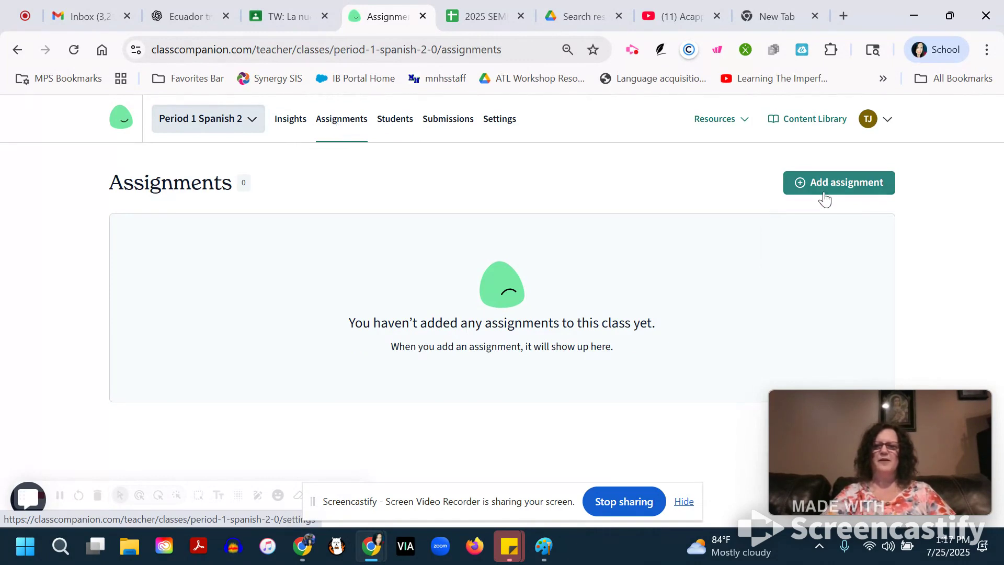
click(841, 185)
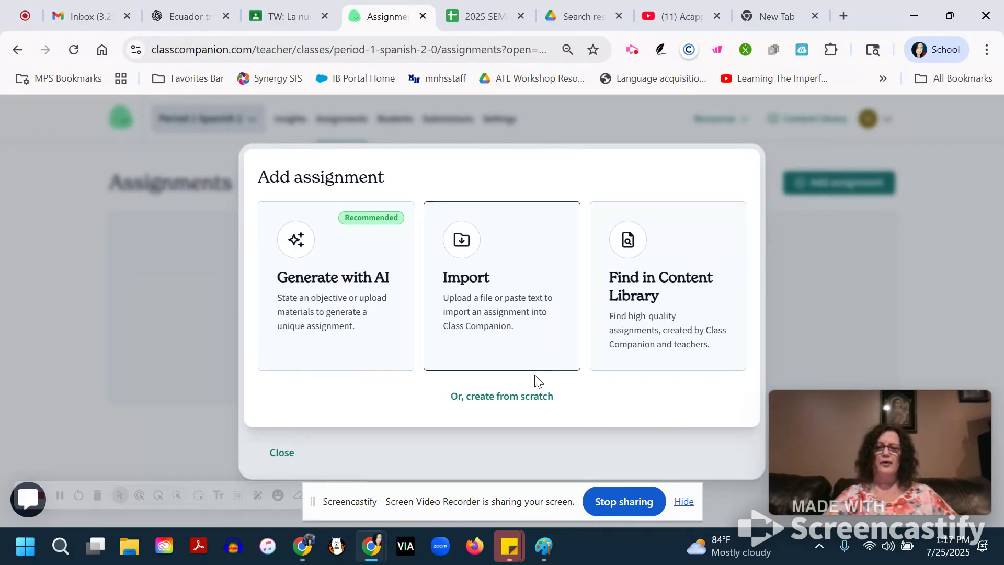
click(352, 291)
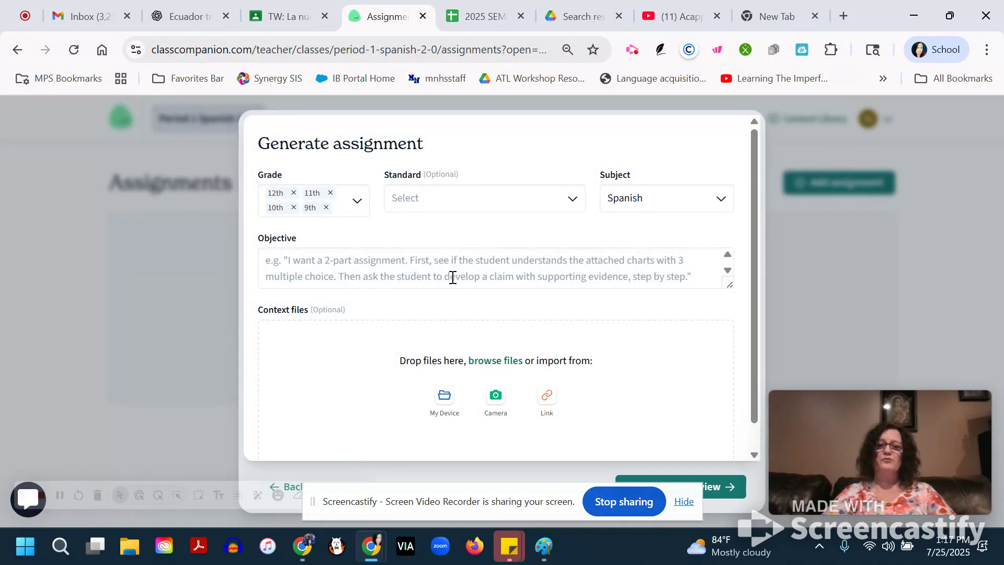
Begin the assignment objective with "I want an essay of 10 sentences at the novice mid level proficiency".
click(397, 266)
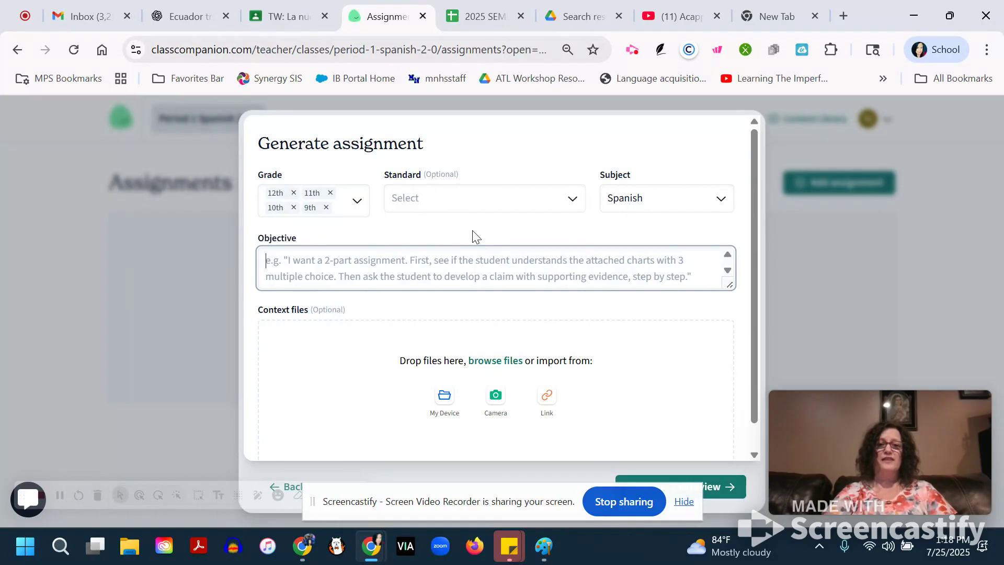
text(I want )
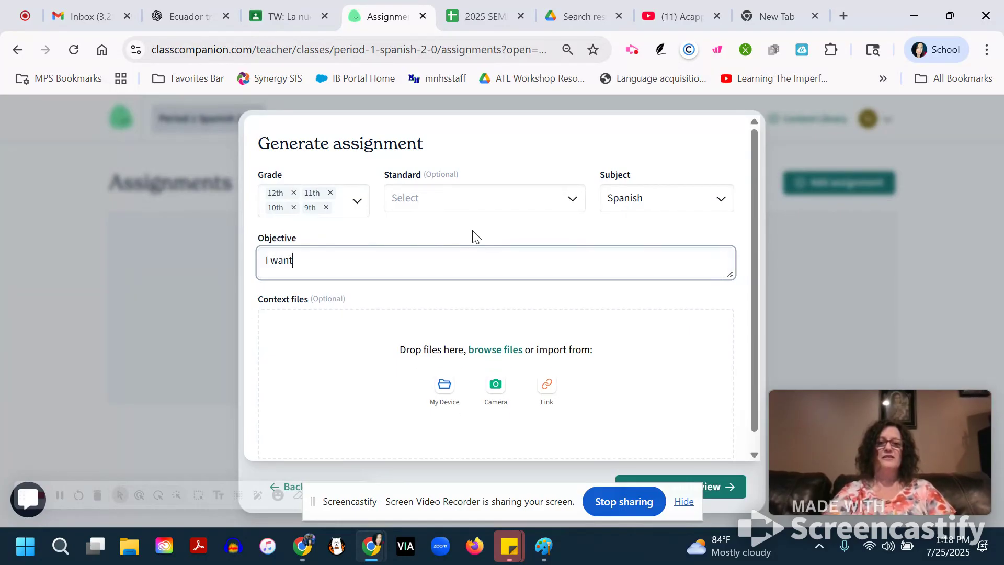
text(an essa)
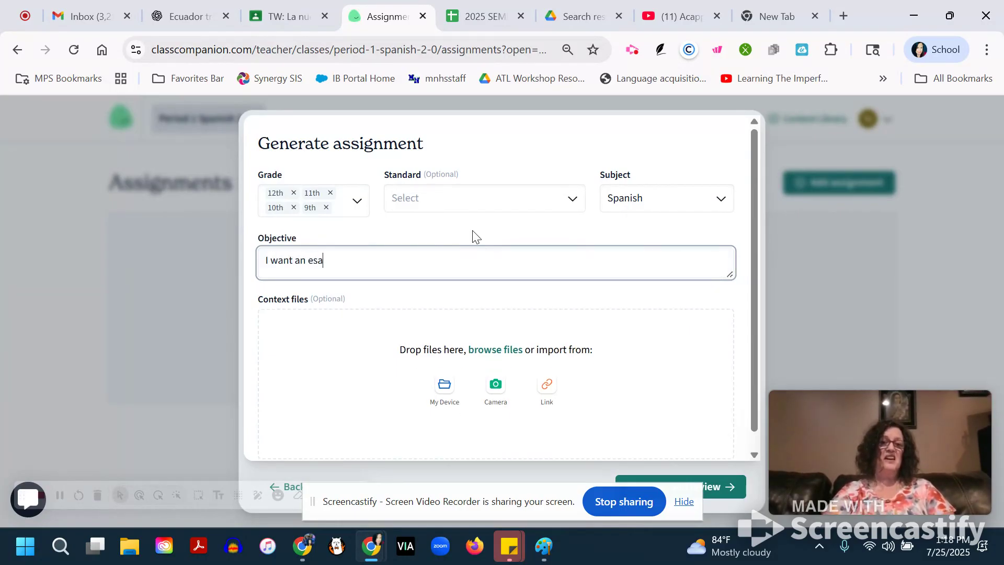
text(y of)
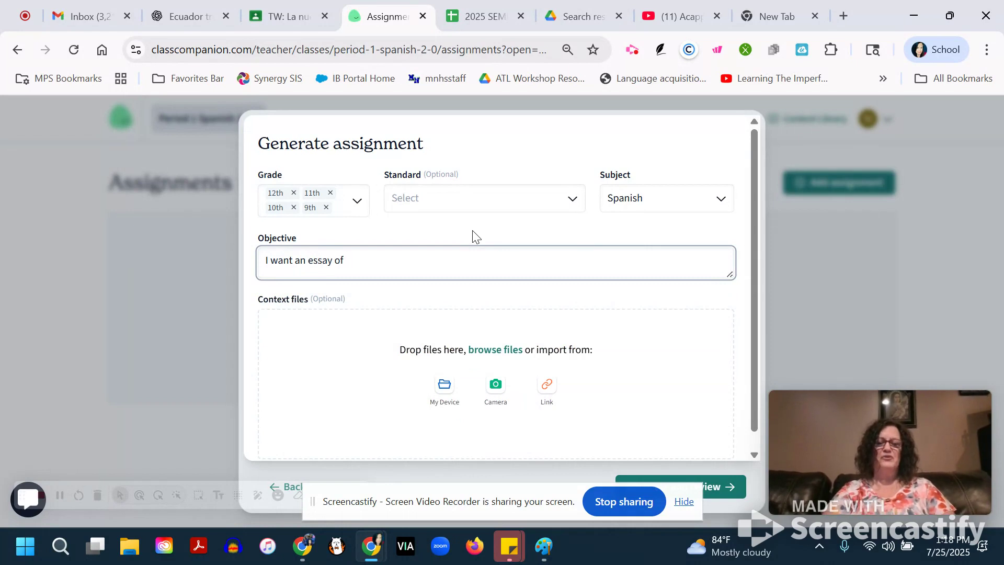
text( 10)
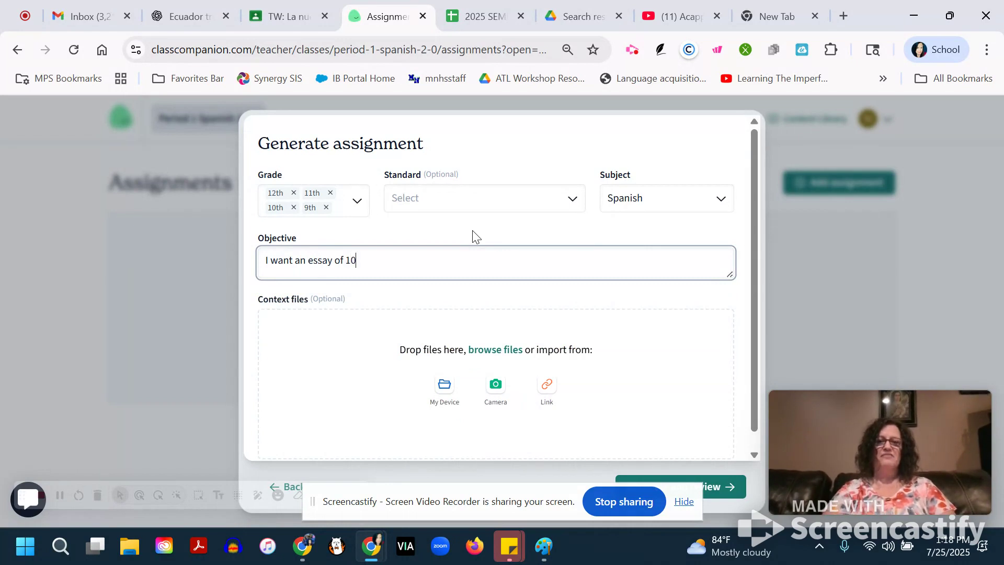
text( sentences)
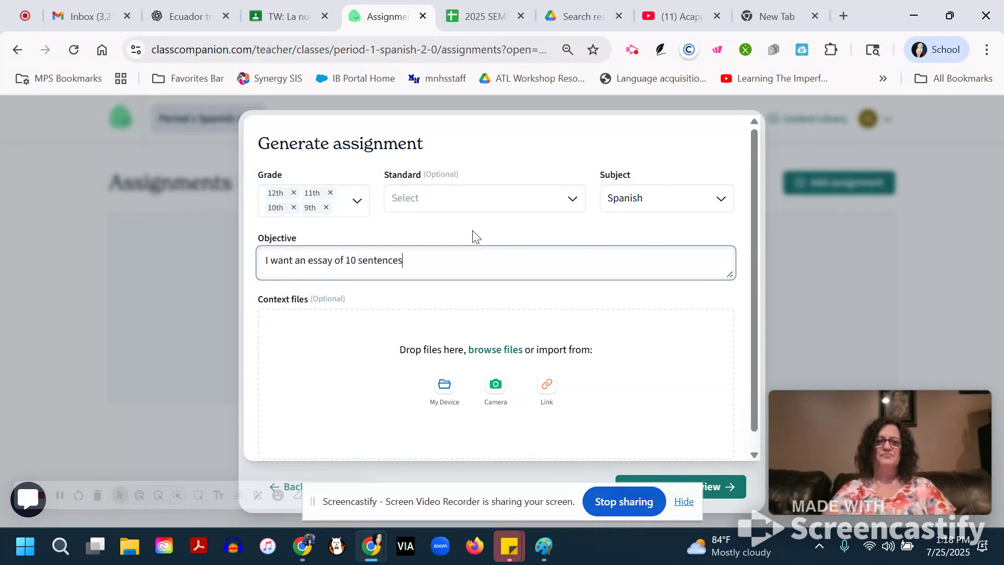
text( at the novice mid)
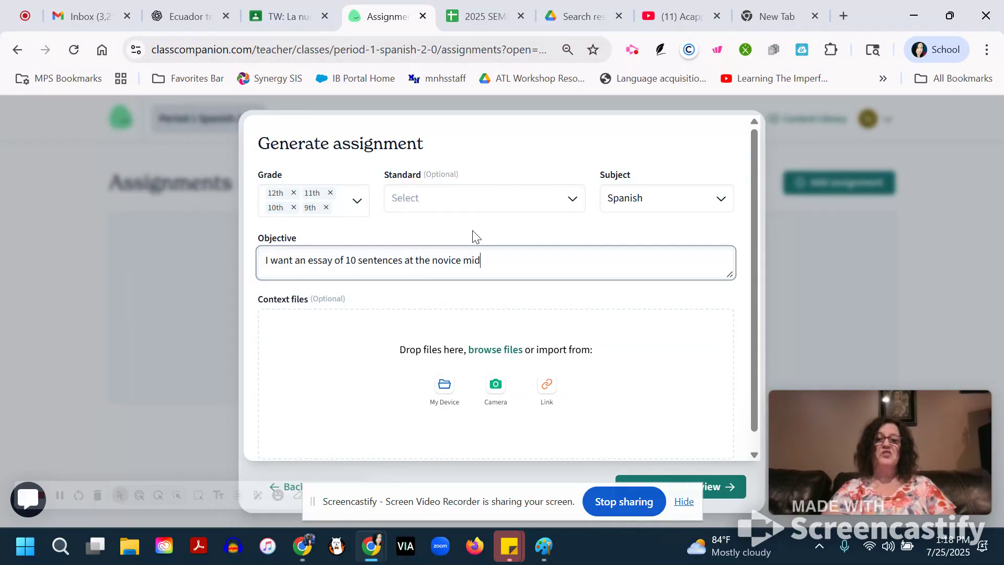
text( level p)
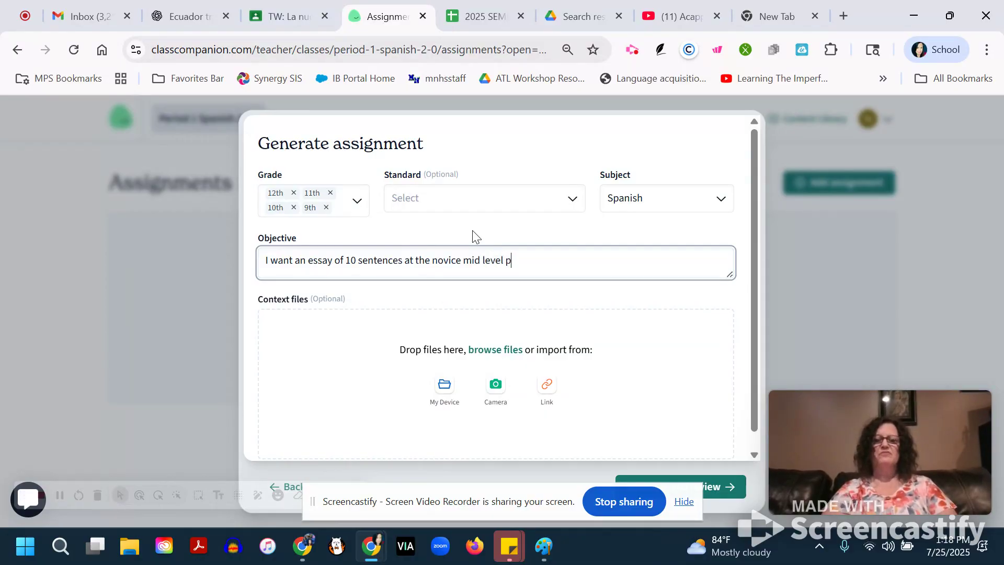
text(roficienc)
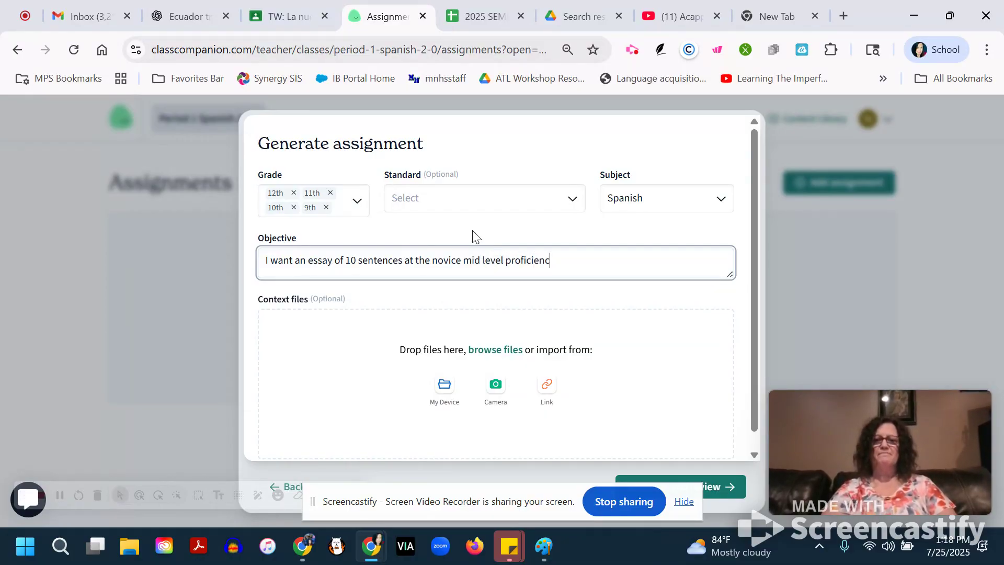
text(y. )
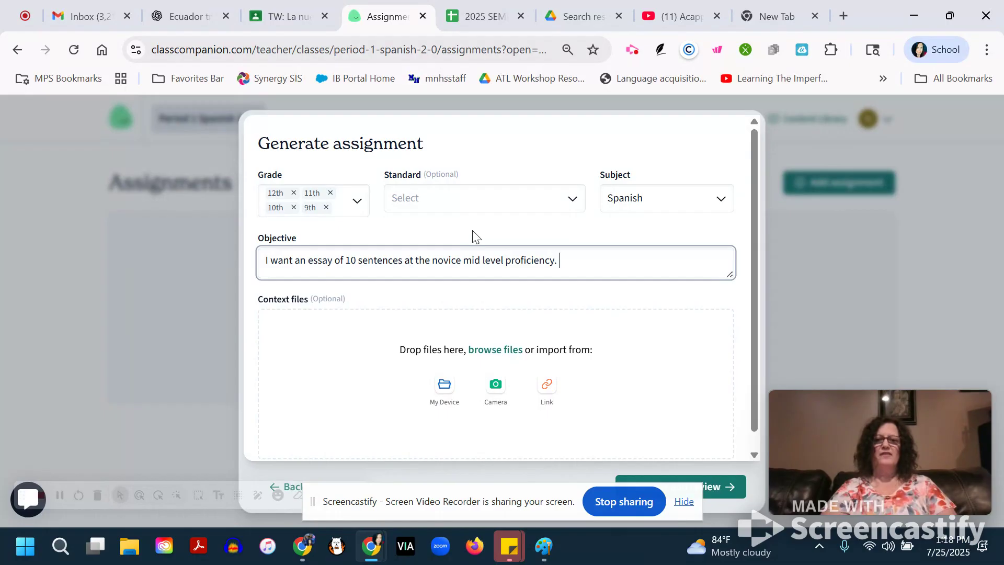
text(Students will i)
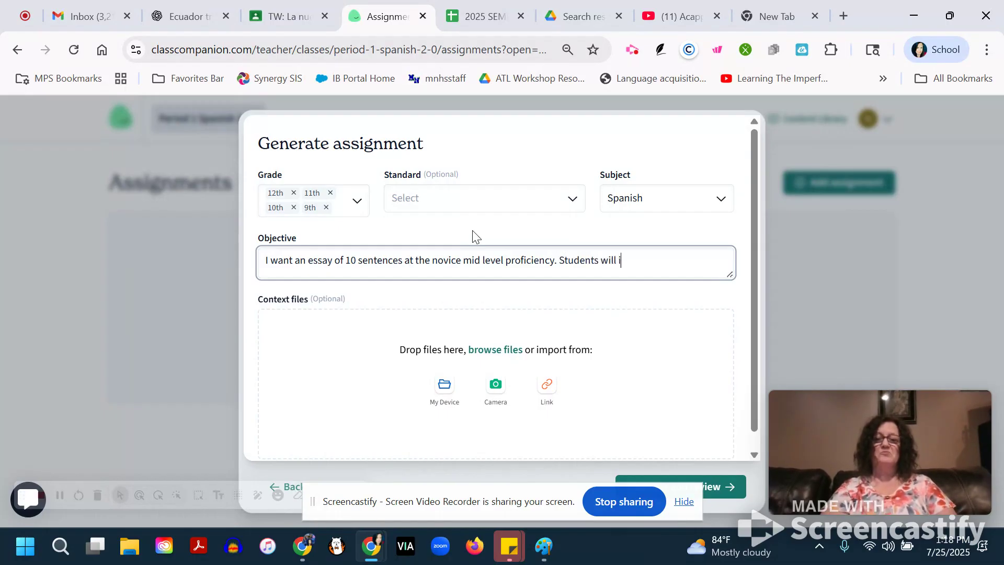
text(ntroduce themselves )
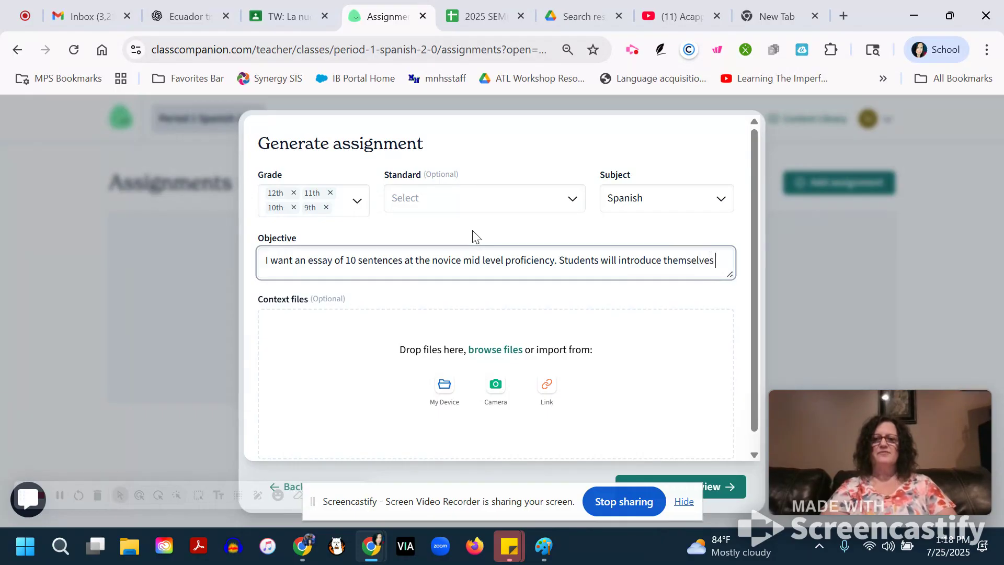
text(and tell about )
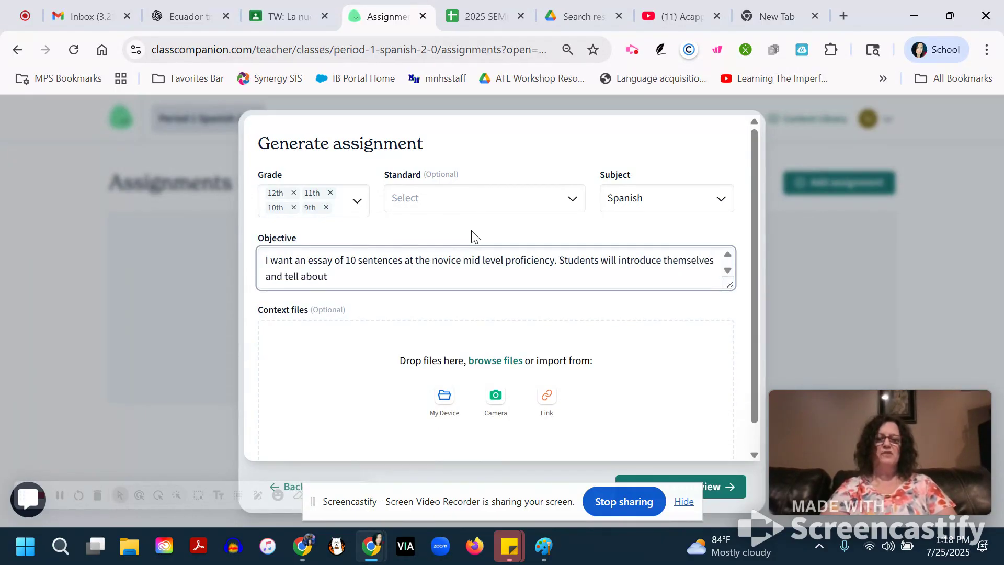
text(what they like)
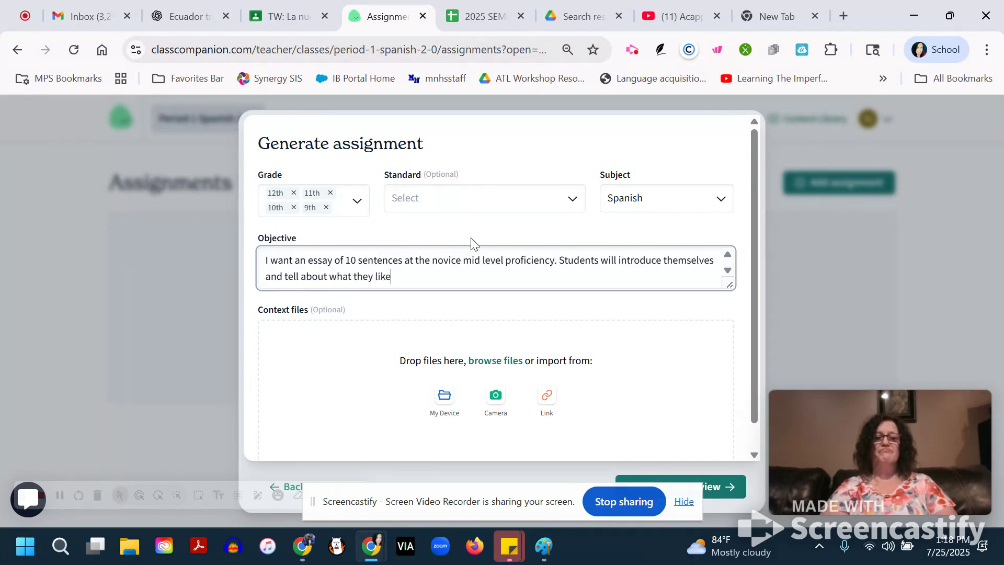
text( and a litt)
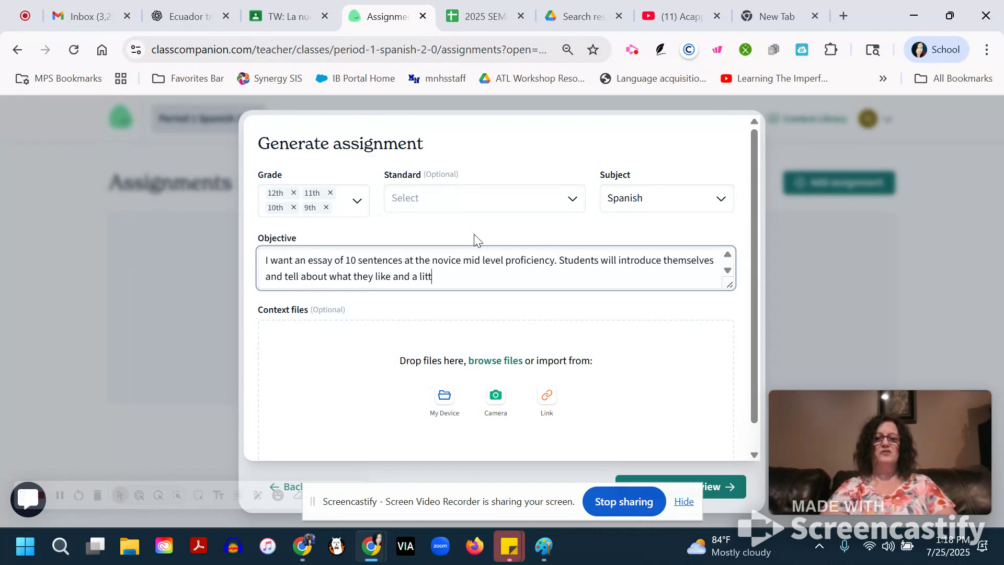
text(le about th)
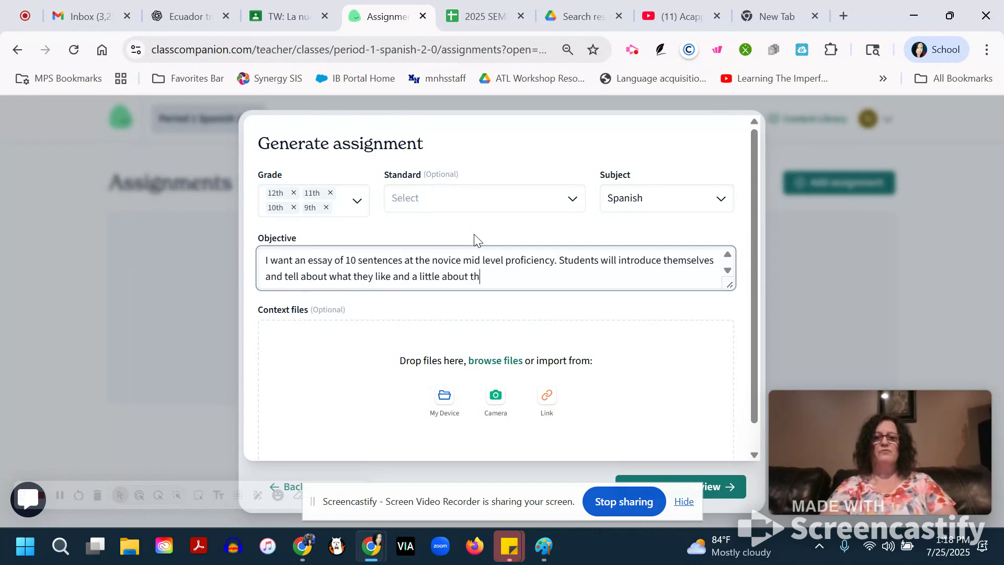
text(eir life.)
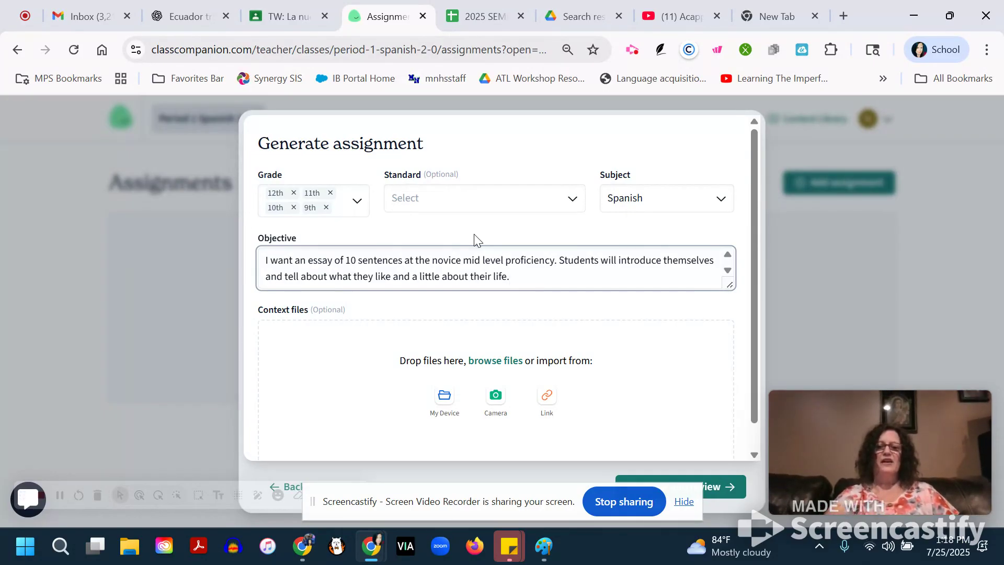
Generate the assignment from the written objective without adding any context files.
scroll(644, 379, down, 1)
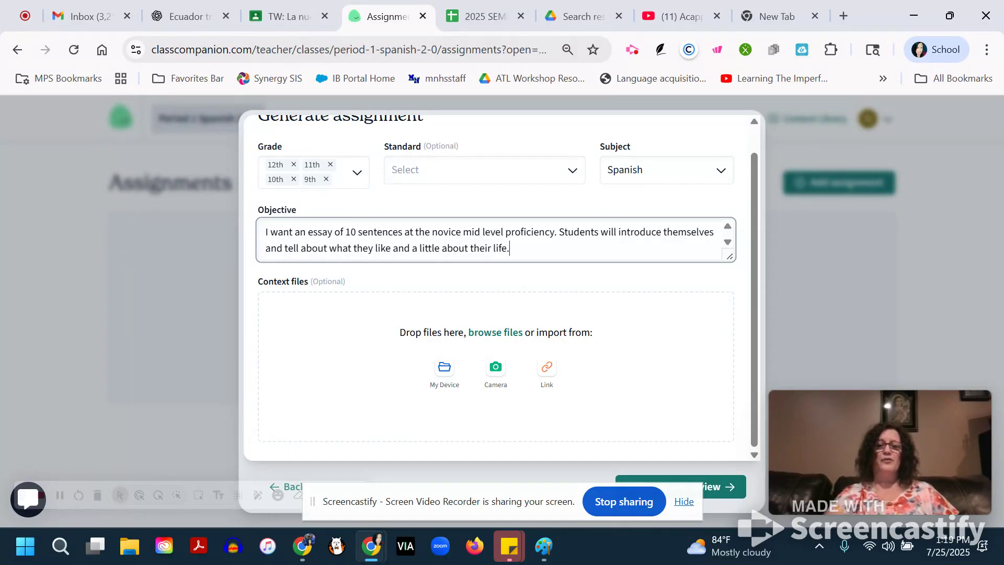
scroll(678, 374, up, 1)
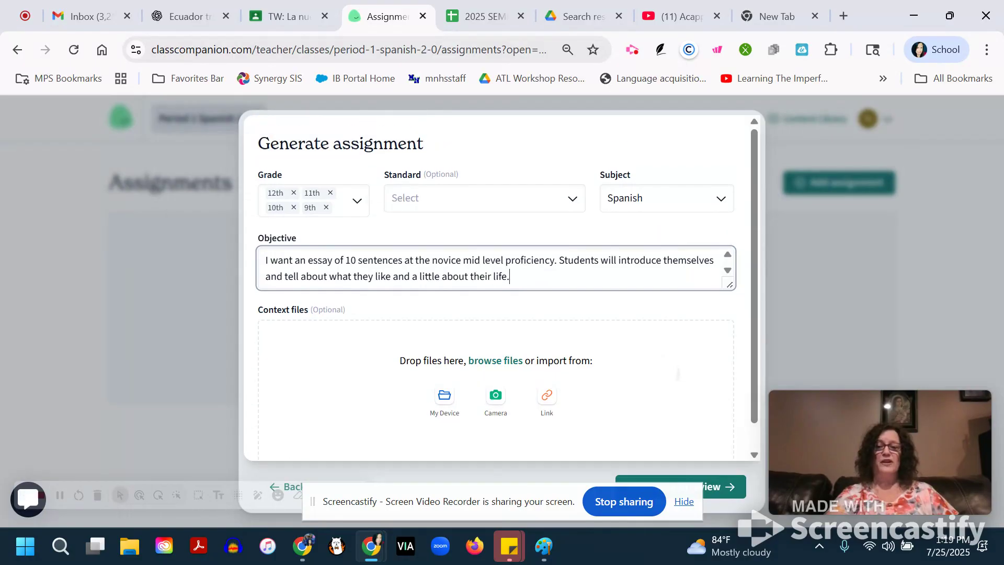
scroll(678, 374, down, 1)
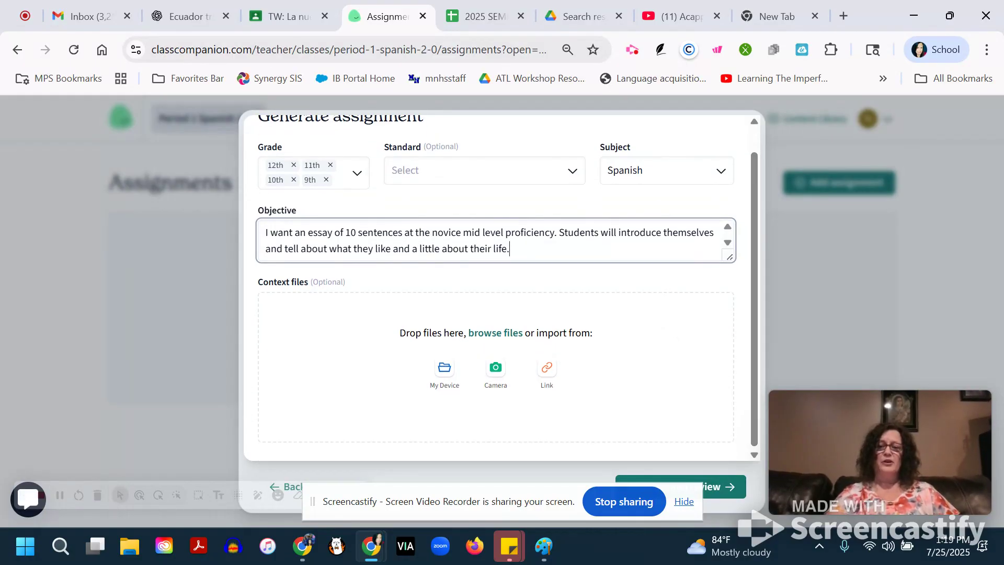
click(724, 487)
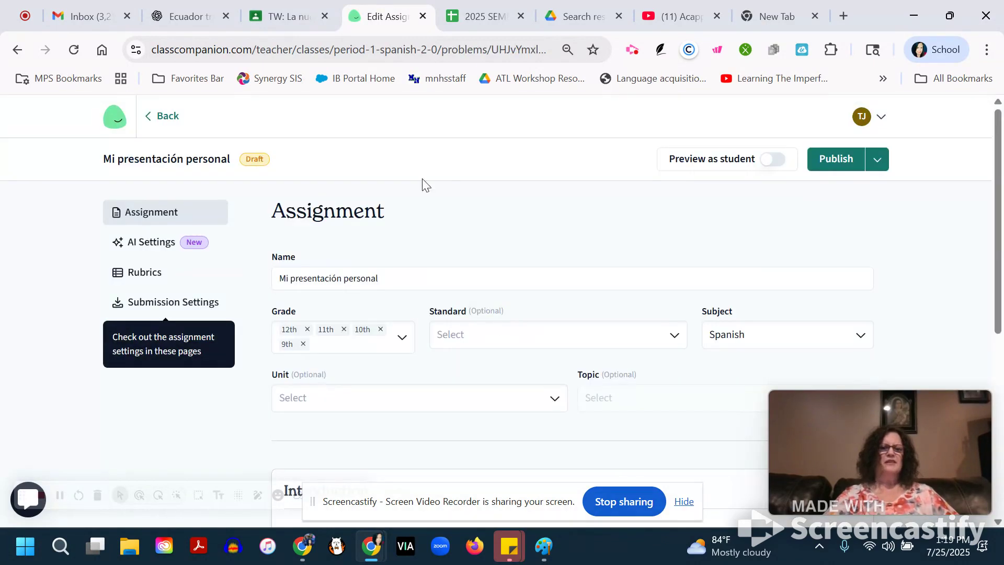
Review the generated Spanish introduction and the essay question of the assignment.
scroll(447, 188, down, 3)
scroll(523, 314, down, 1)
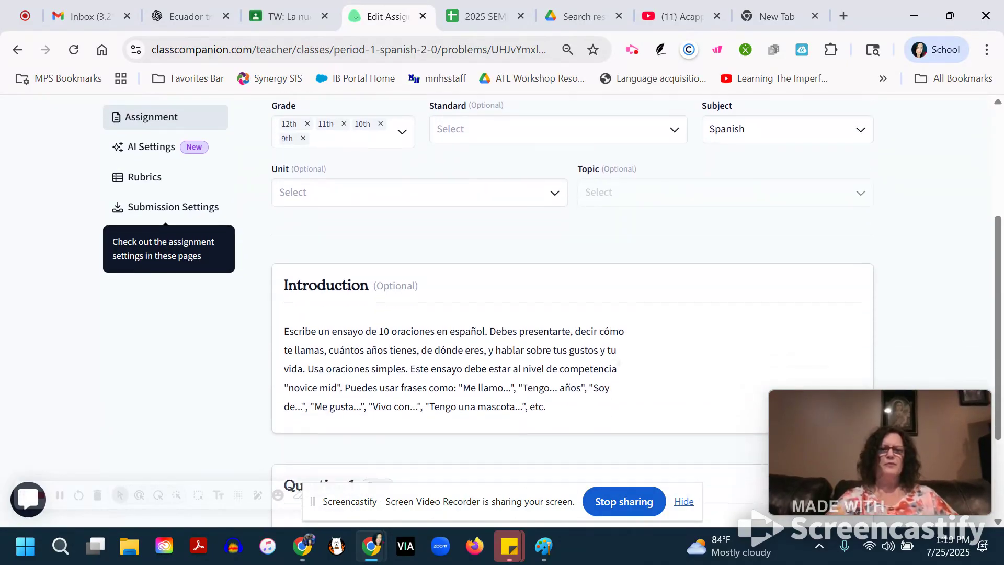
scroll(523, 314, down, 1)
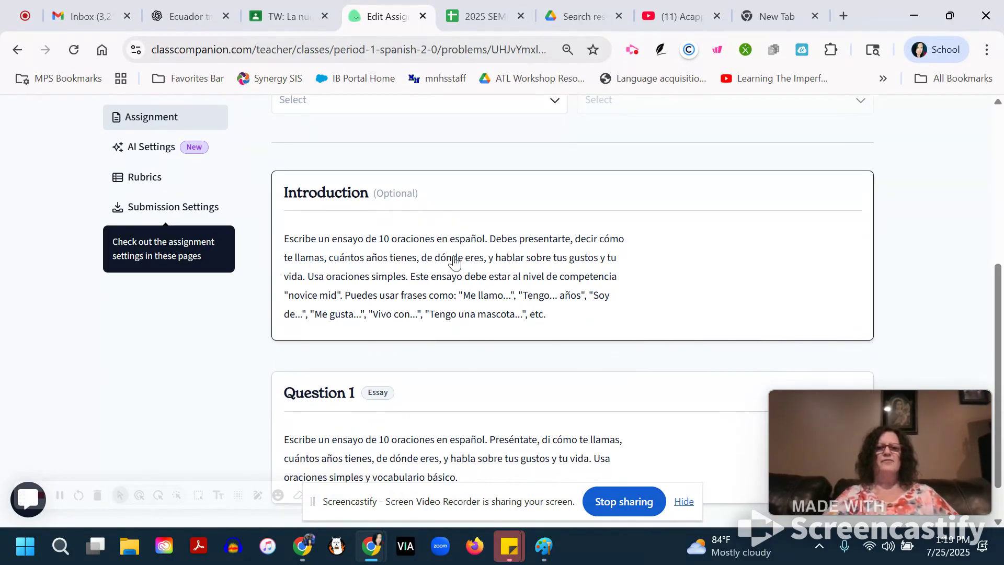
scroll(510, 266, down, 1)
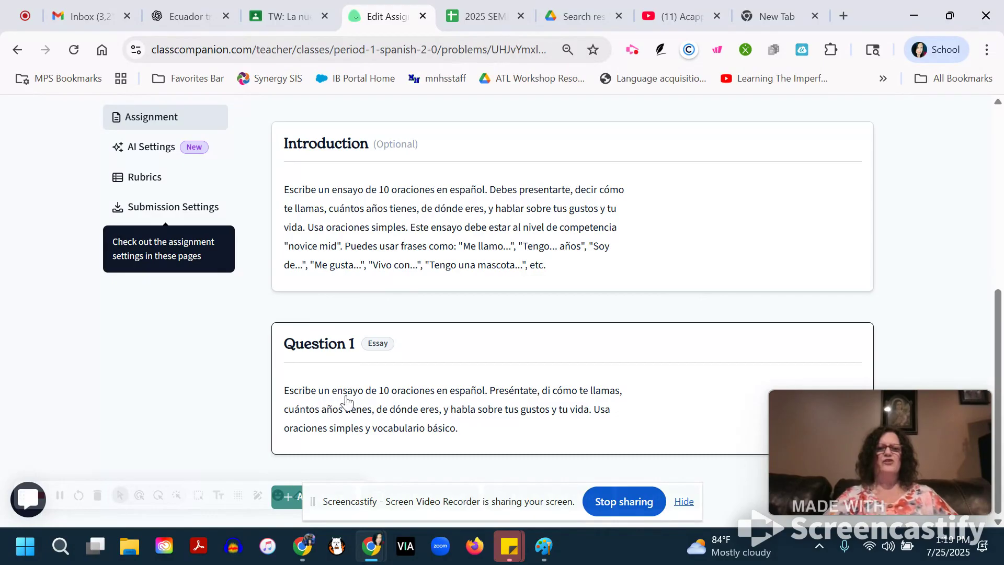
scroll(446, 384, up, 1)
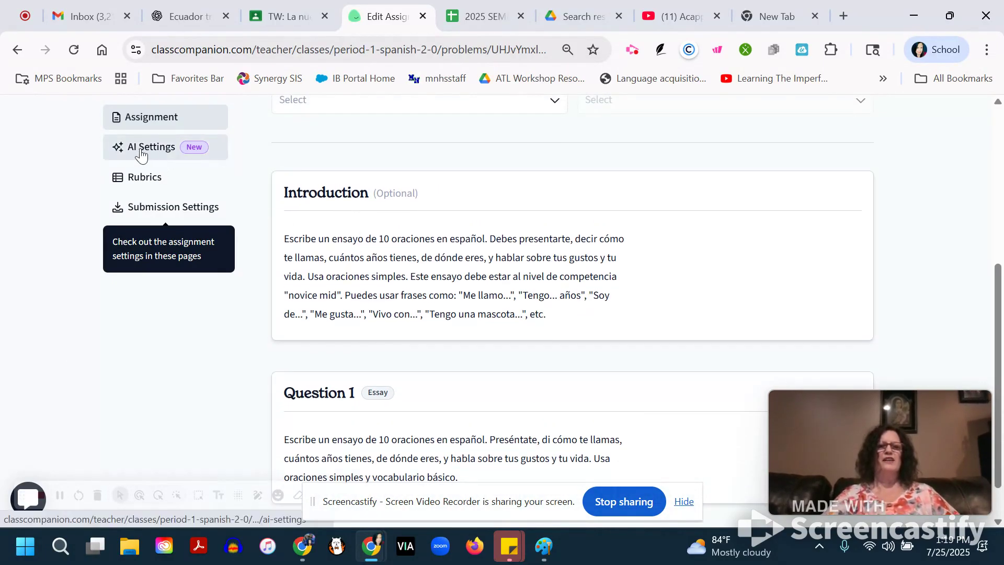
scroll(142, 155, up, 1)
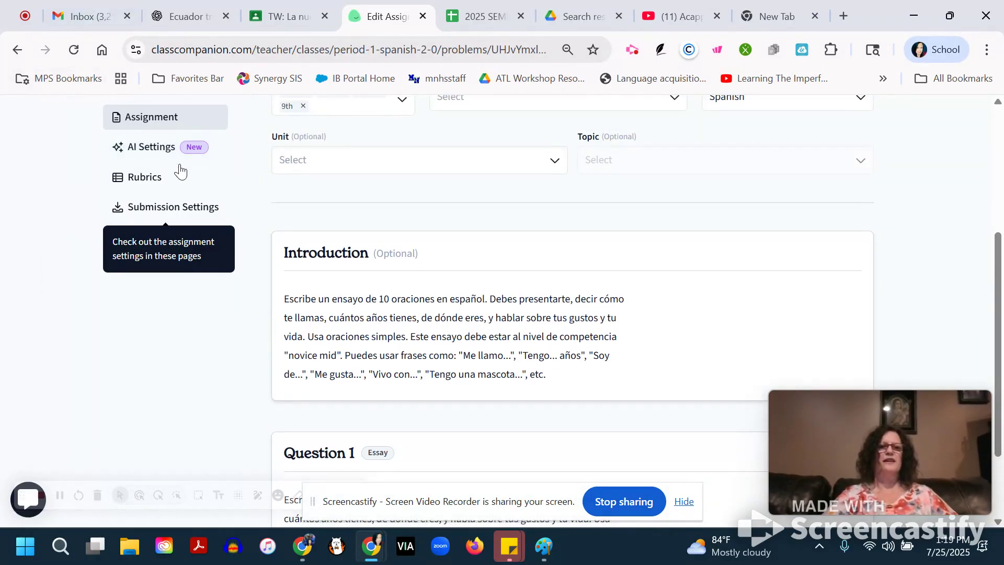
Enable Ditto's attempt in the assignment's AI settings so students can generate an exemplary response.
click(154, 152)
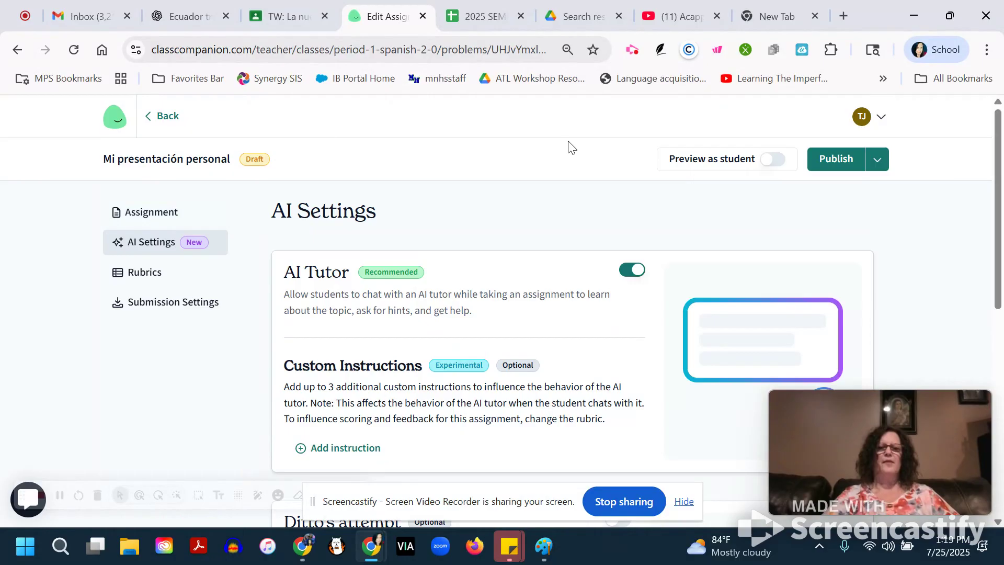
scroll(503, 314, down, 1)
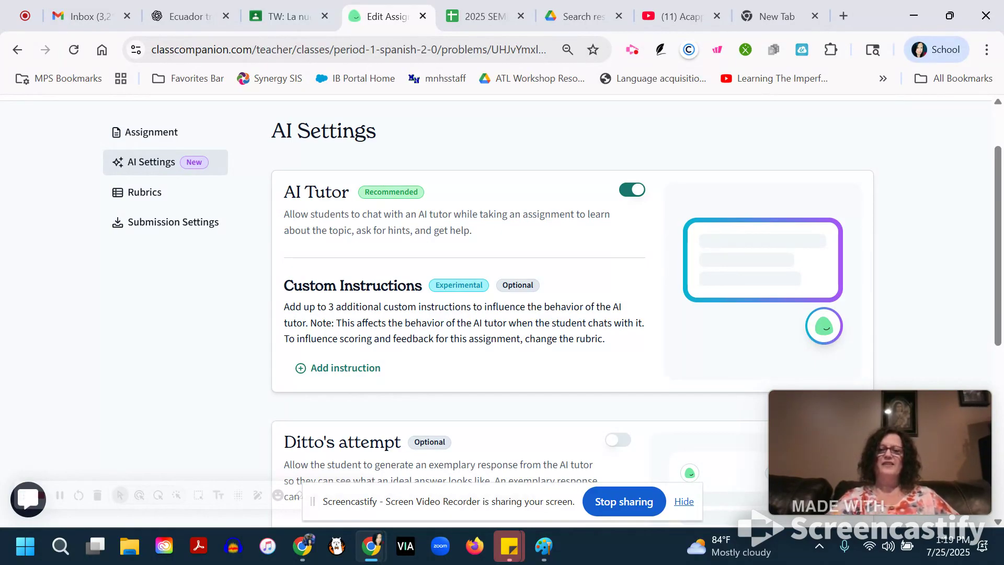
scroll(503, 309, down, 2)
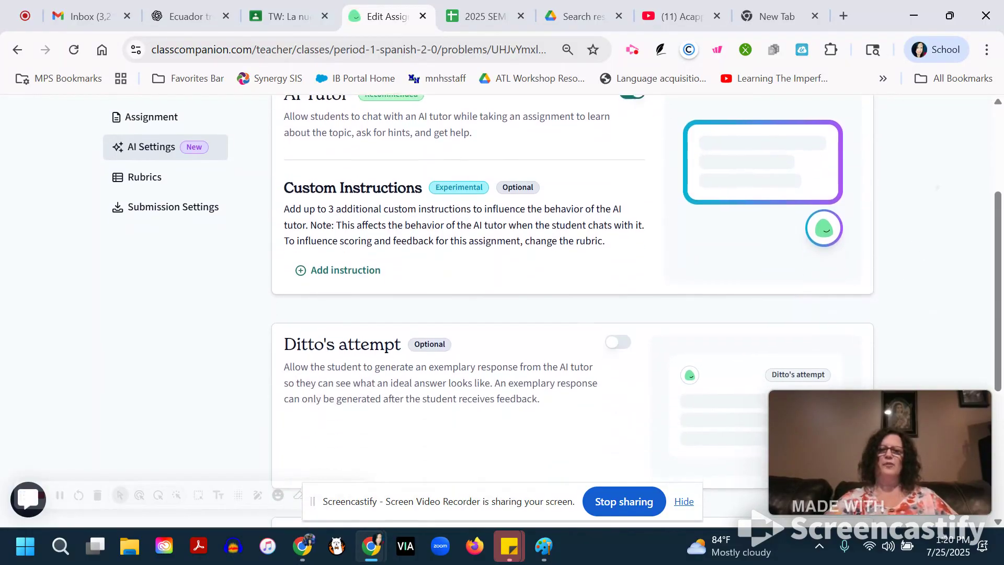
scroll(573, 310, down, 1)
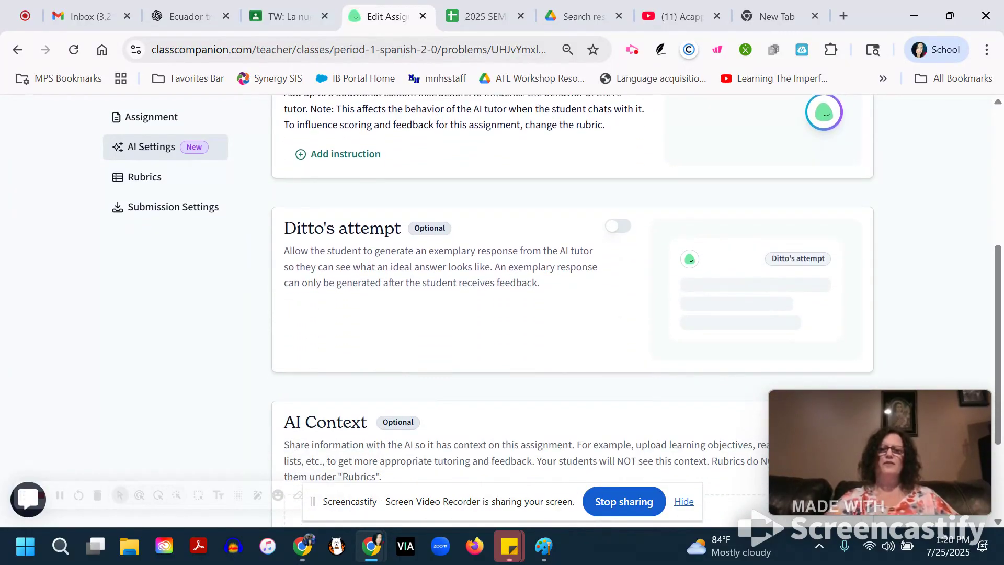
scroll(915, 221, down, 1)
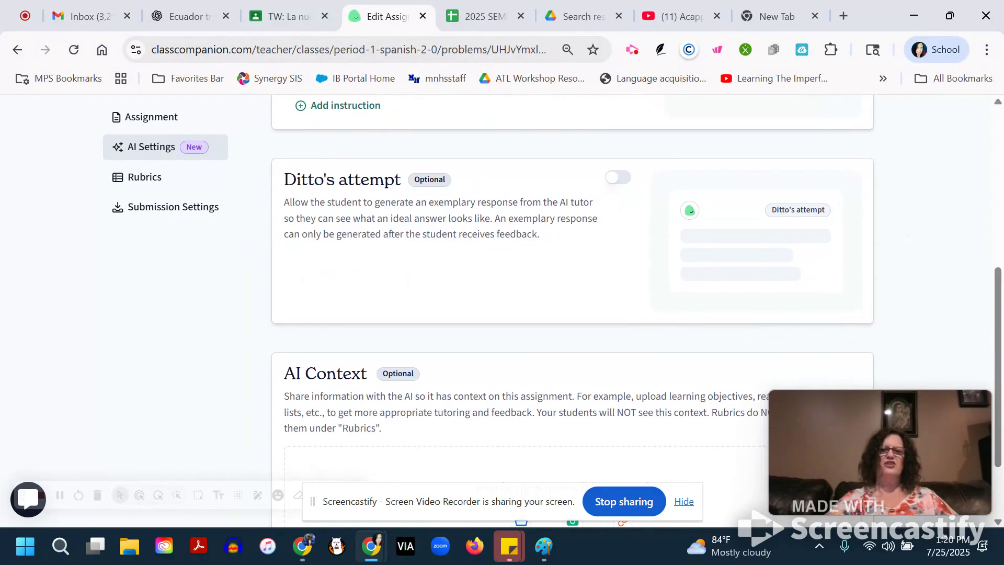
scroll(916, 222, up, 1)
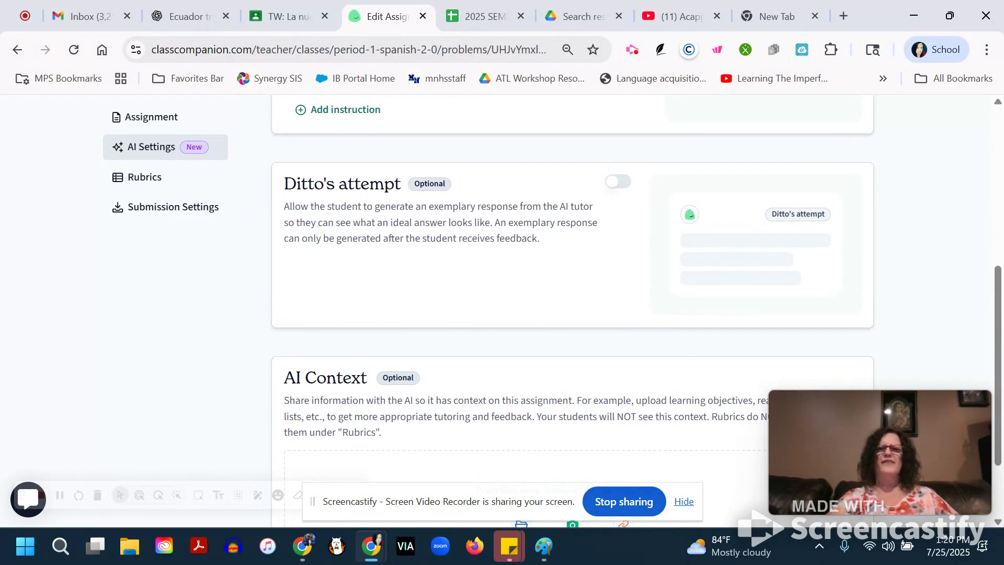
scroll(573, 310, up, 1)
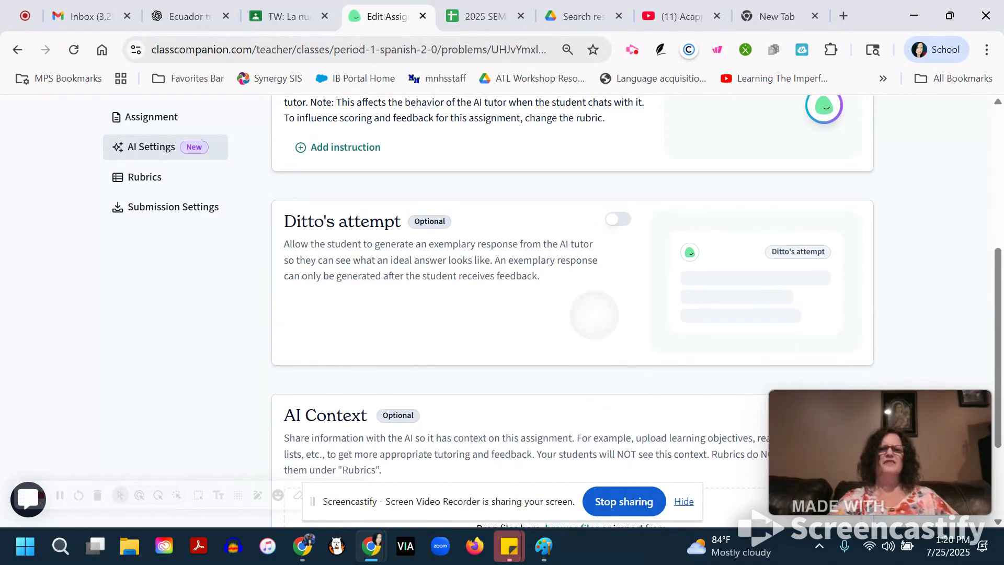
click(619, 219)
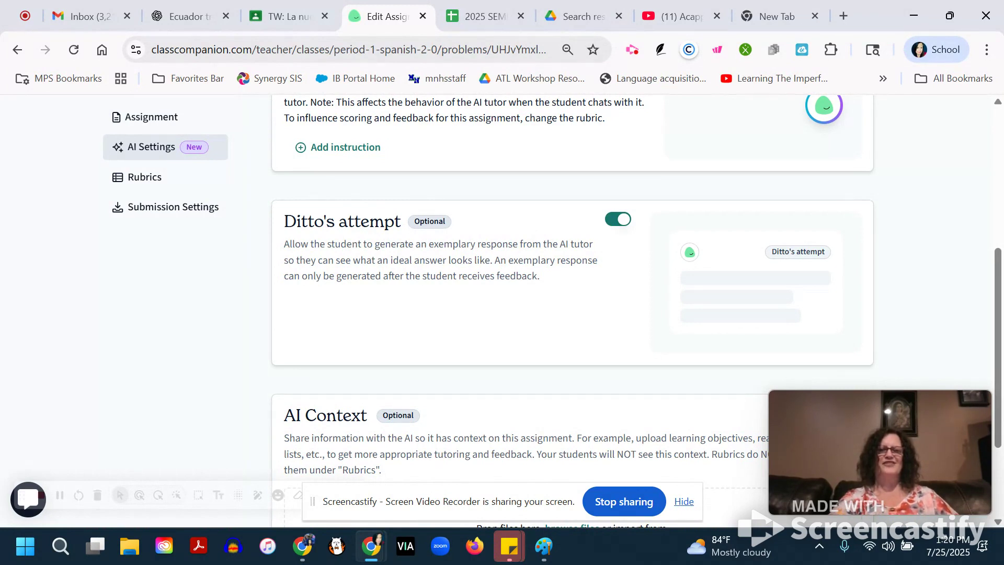
Start a new essay rubric for the assignment using the Generate with AI option.
scroll(638, 238, down, 3)
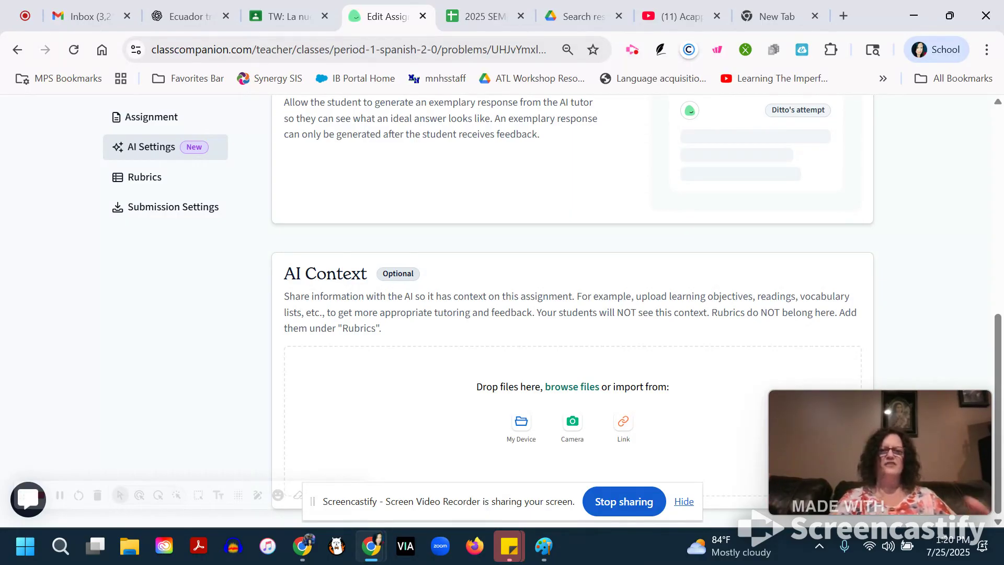
scroll(572, 308, up, 2)
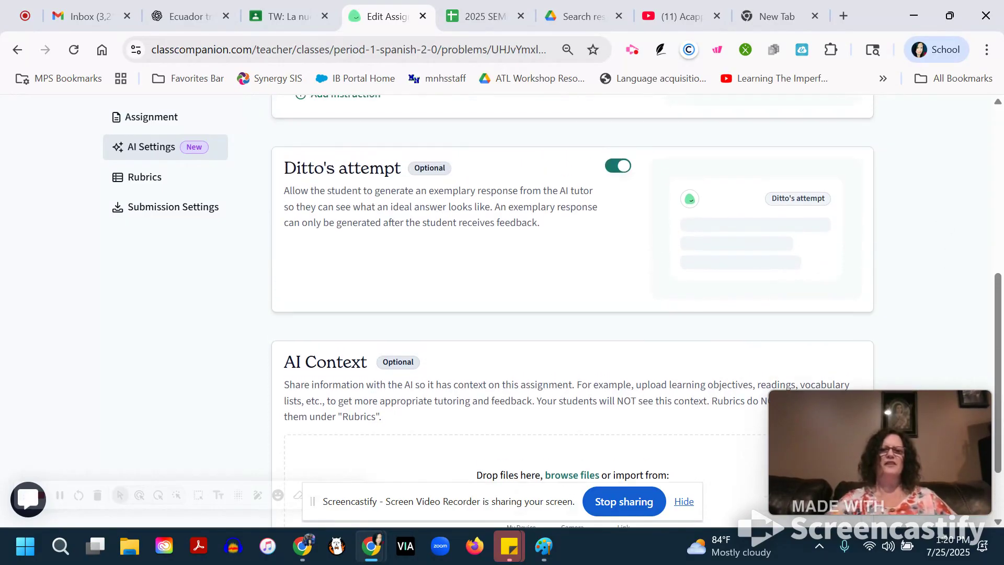
scroll(572, 309, up, 5)
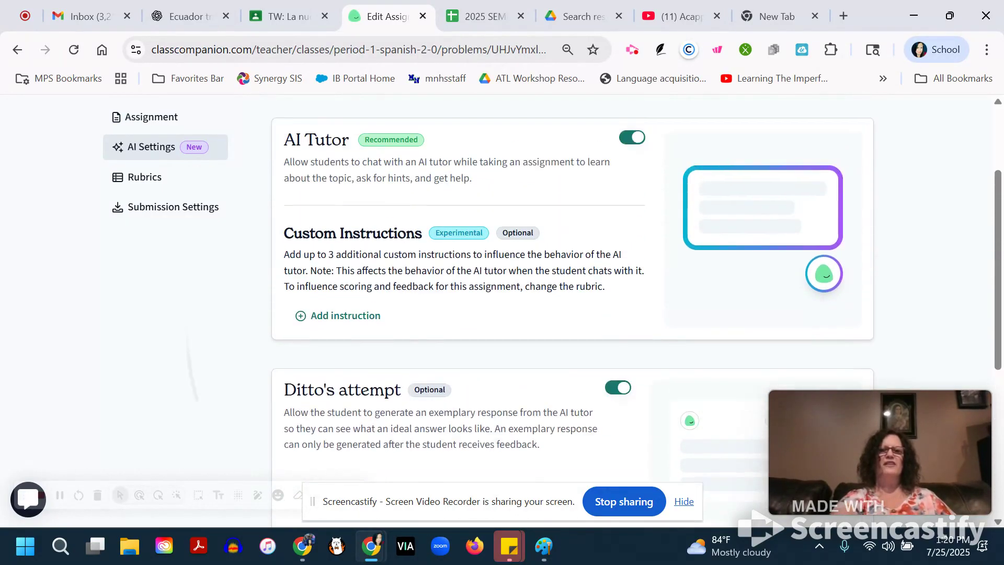
scroll(572, 308, up, 1)
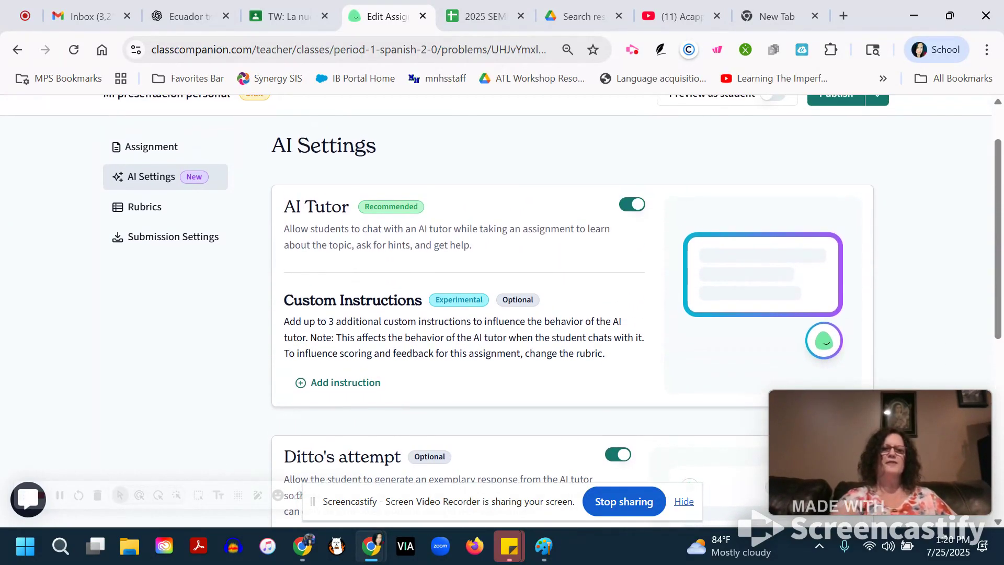
click(145, 206)
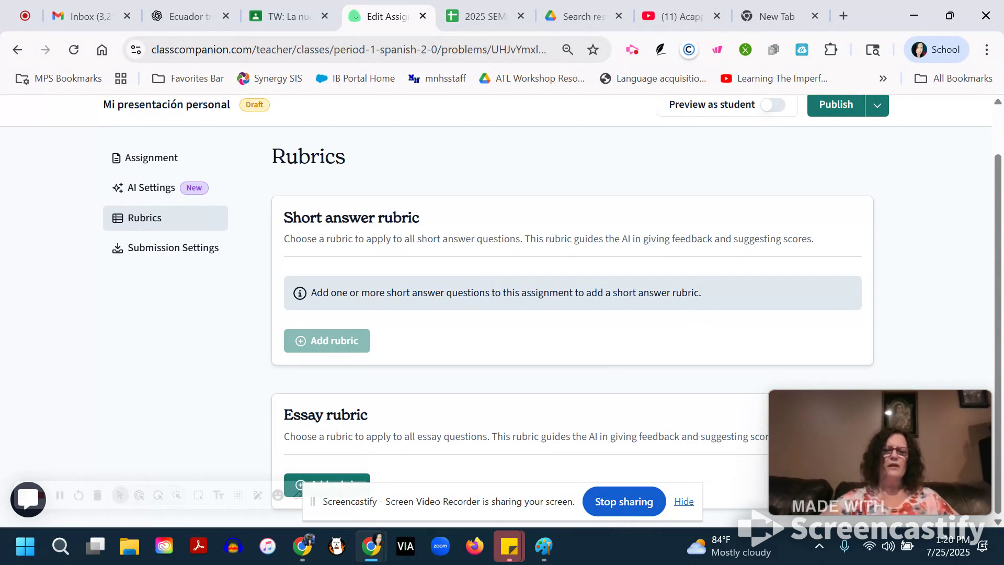
drag(445, 502, 141, 526)
click(372, 526)
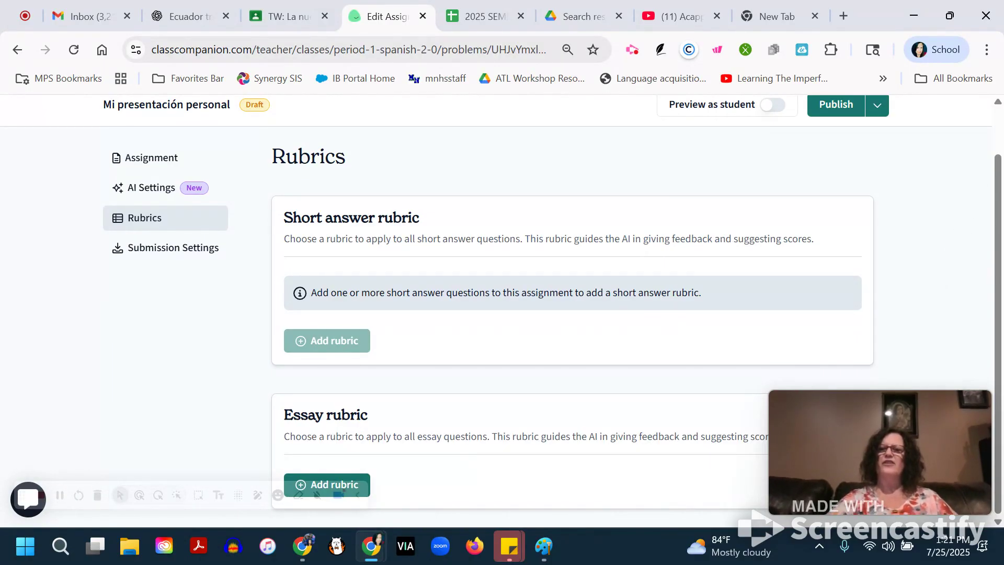
scroll(502, 311, up, 2)
scroll(502, 311, down, 2)
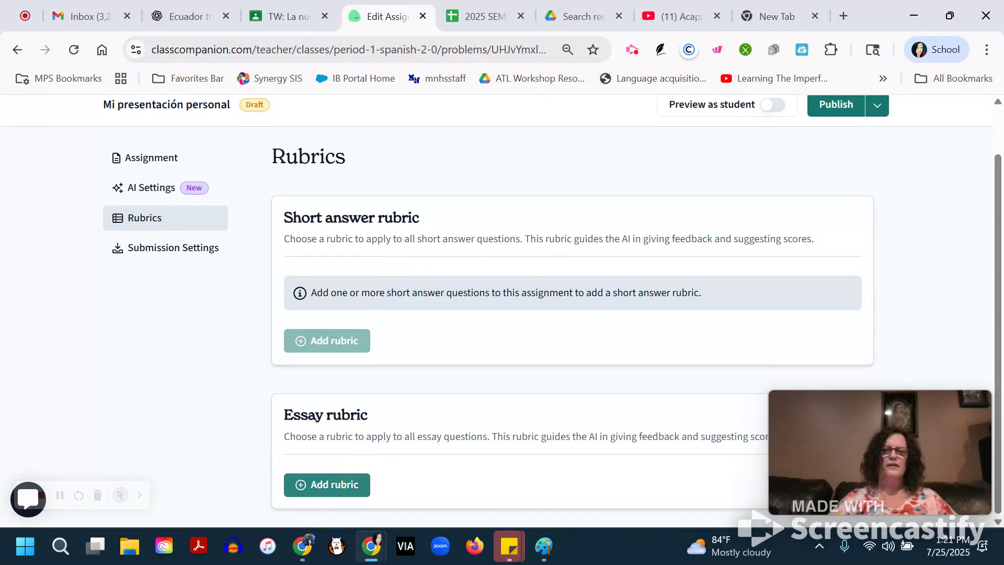
click(327, 485)
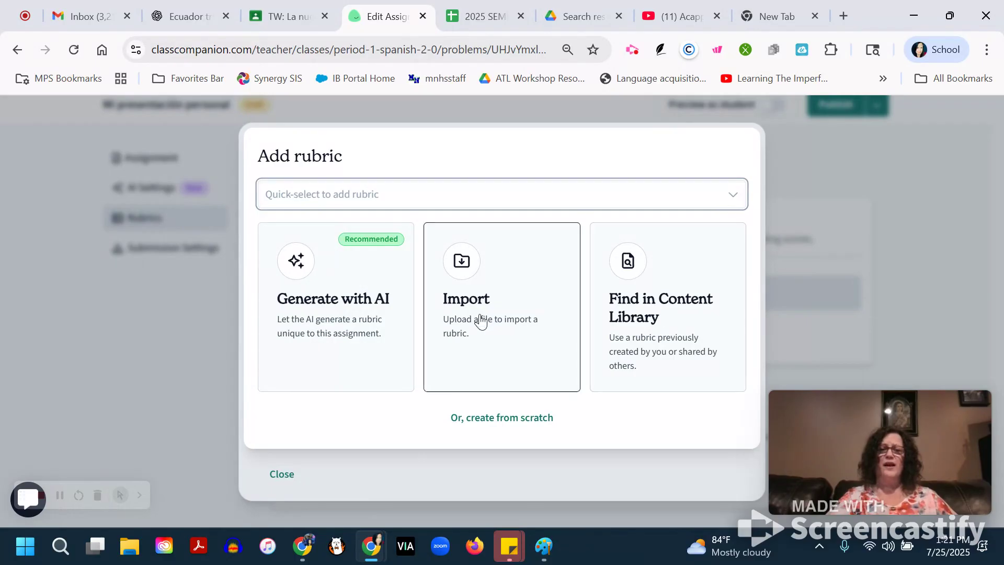
click(352, 329)
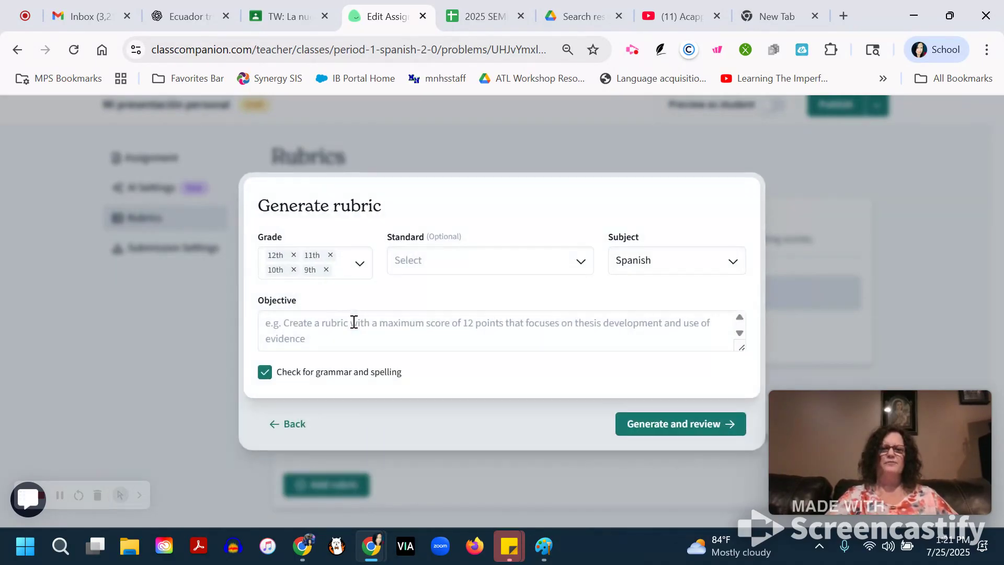
Begin the rubric objective with "Students will write 10 sentences or more.".
click(405, 325)
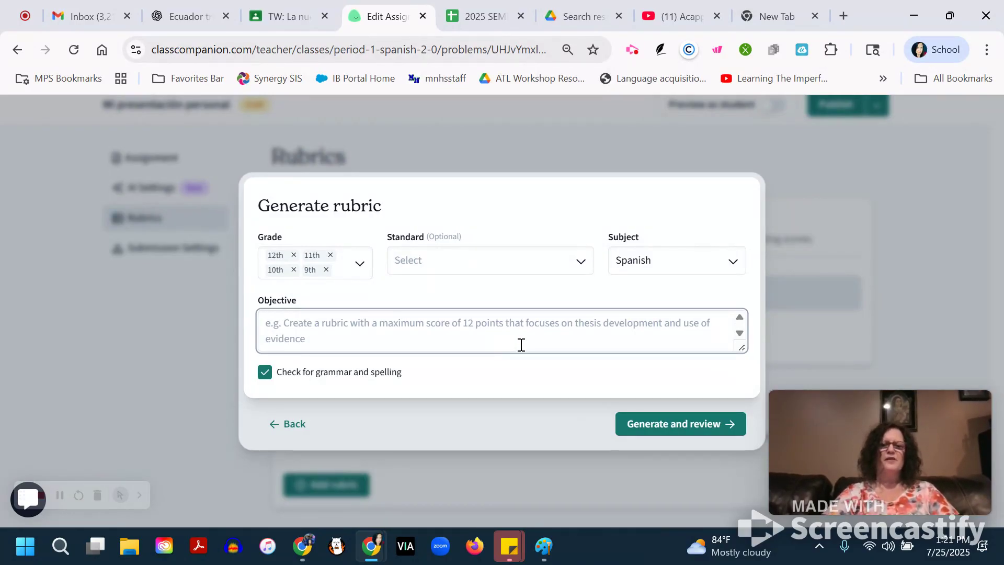
text(Students)
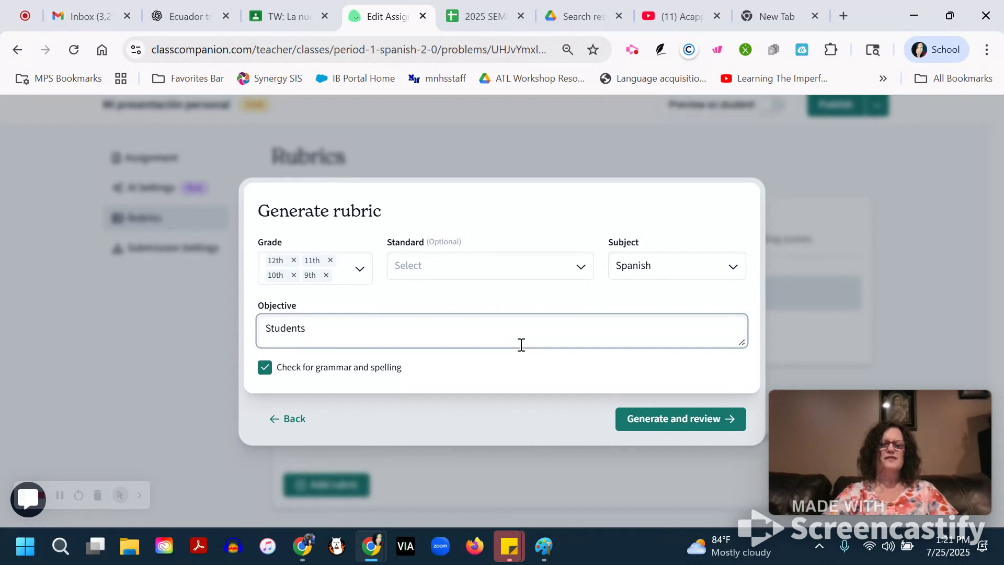
text( will)
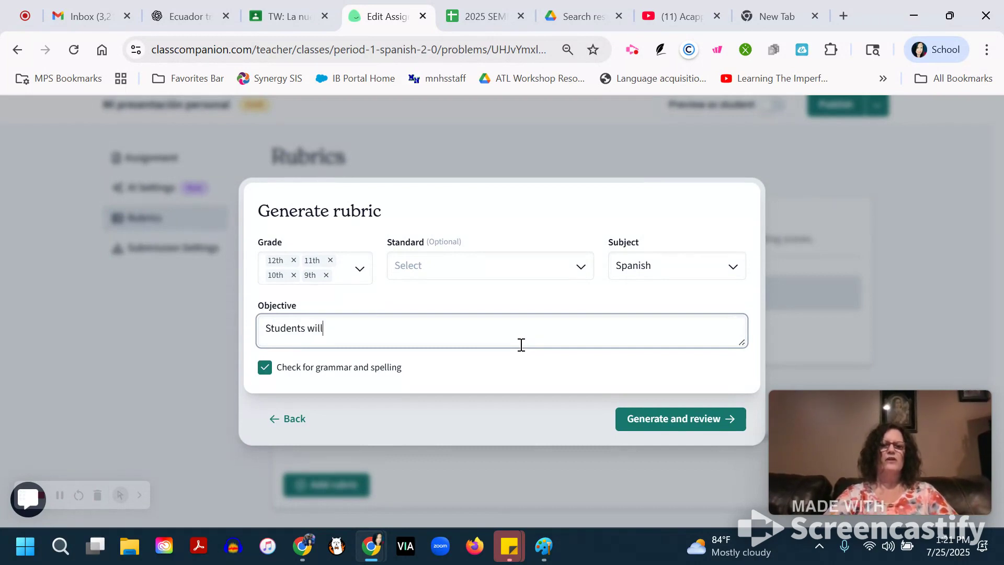
text( write )
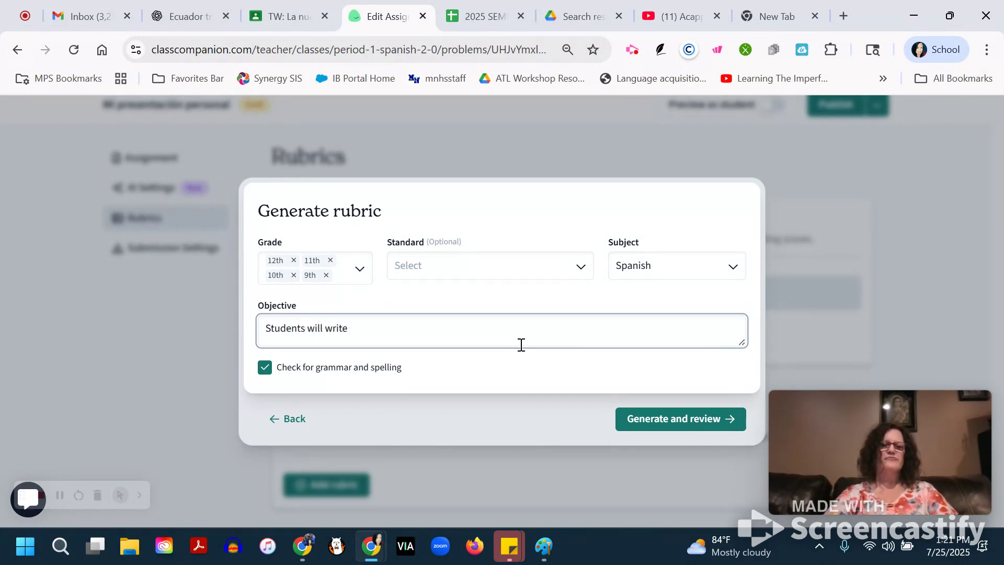
text(10 sentences or more telling a)
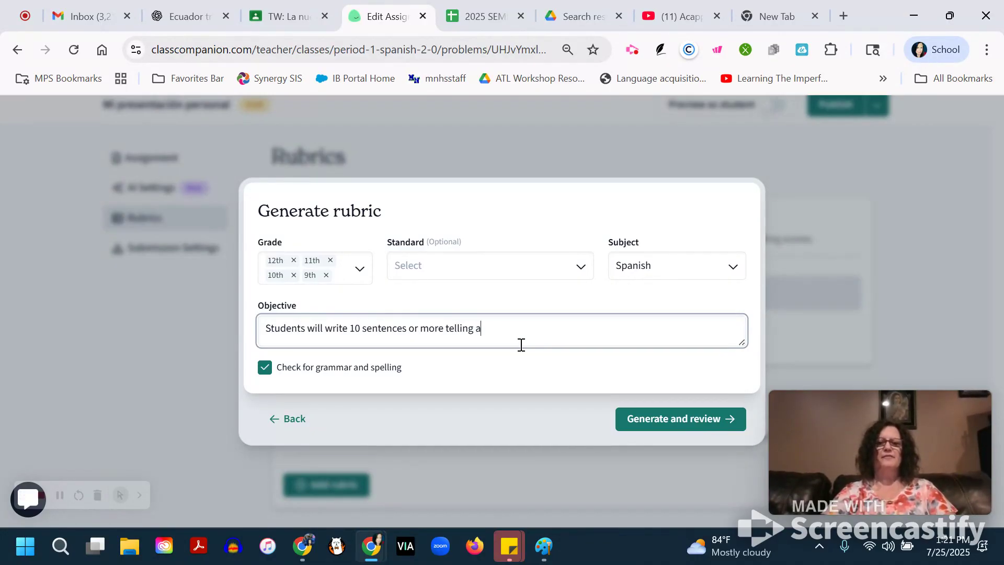
key(BackSpace)
key(BackSpace)
key(BackSpace)
key(BackSpace)
key(BackSpace)
key(BackSpace)
key(BackSpace)
key(BackSpace)
key(BackSpace)
key(BackSpace)
key(BackSpace)
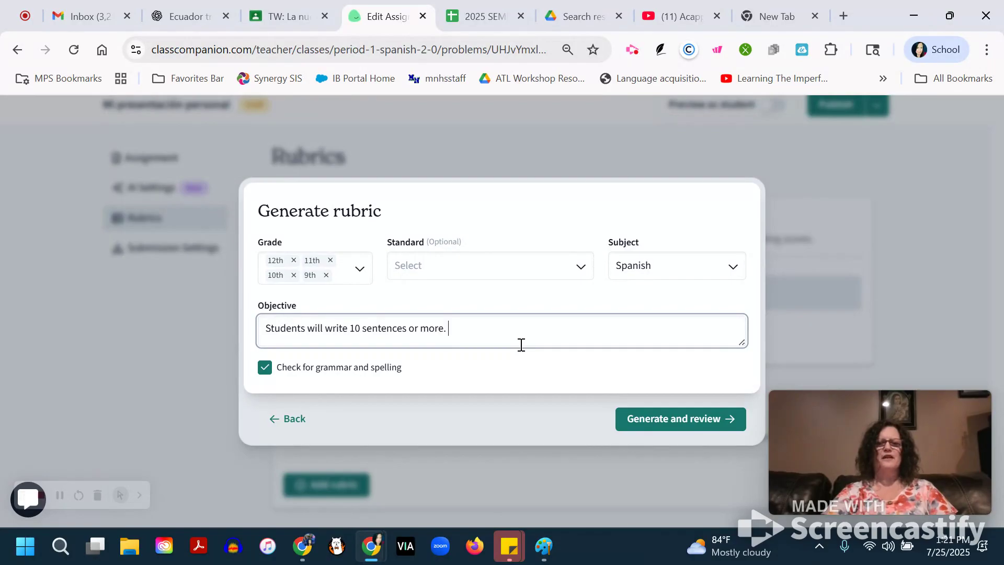
Complete the rubric objective with "Assess based on how comprehensible it is, variety of vocabulary, completeness" and generate the rubric.
text(Asses)
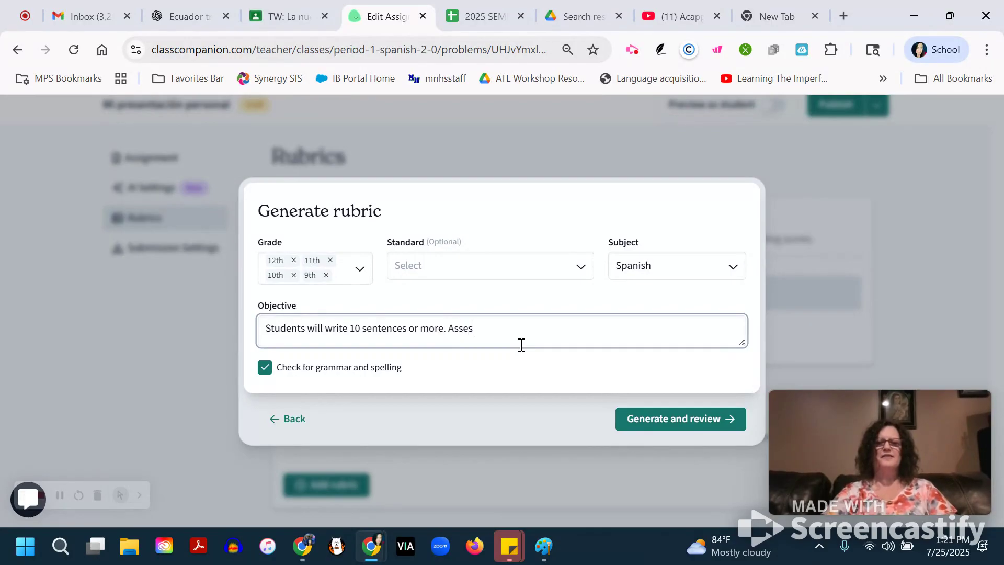
text(s base)
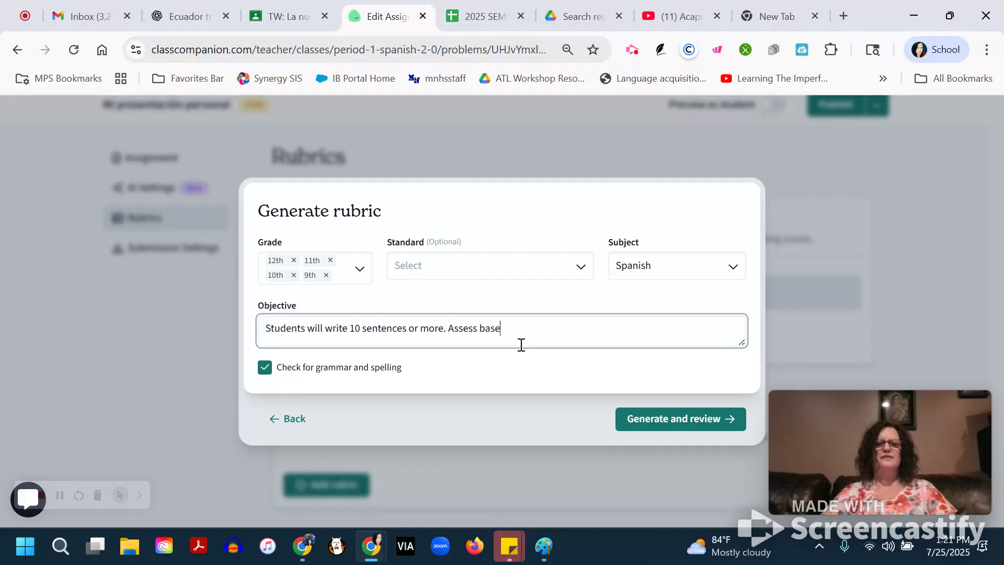
text(d on how comprehensible it is, v)
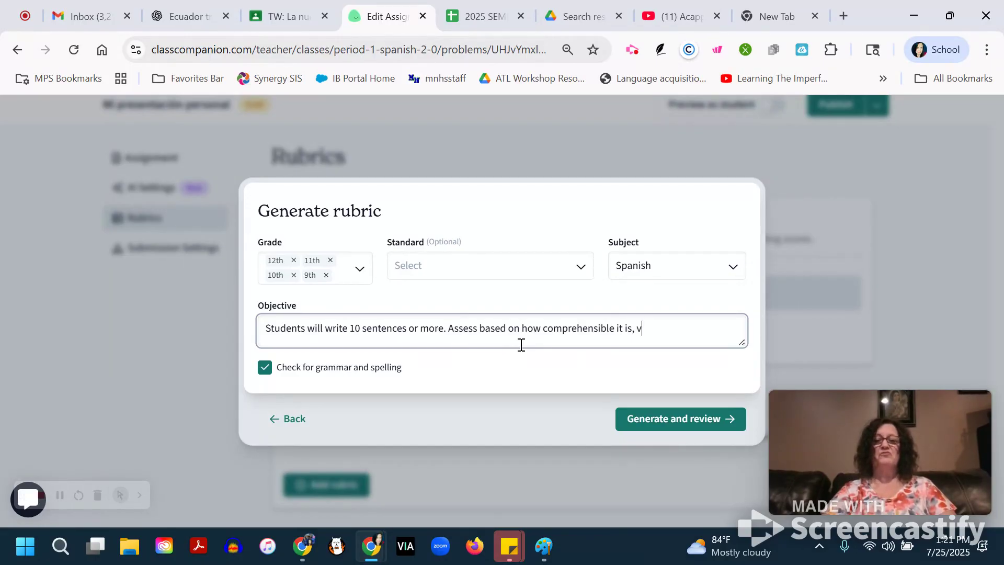
text(ariety of)
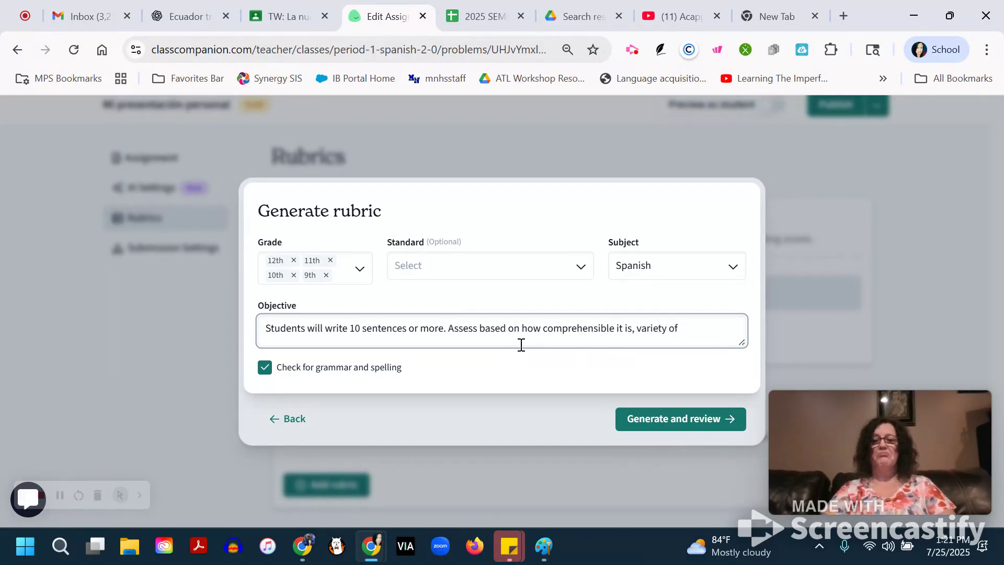
text( vocabulary)
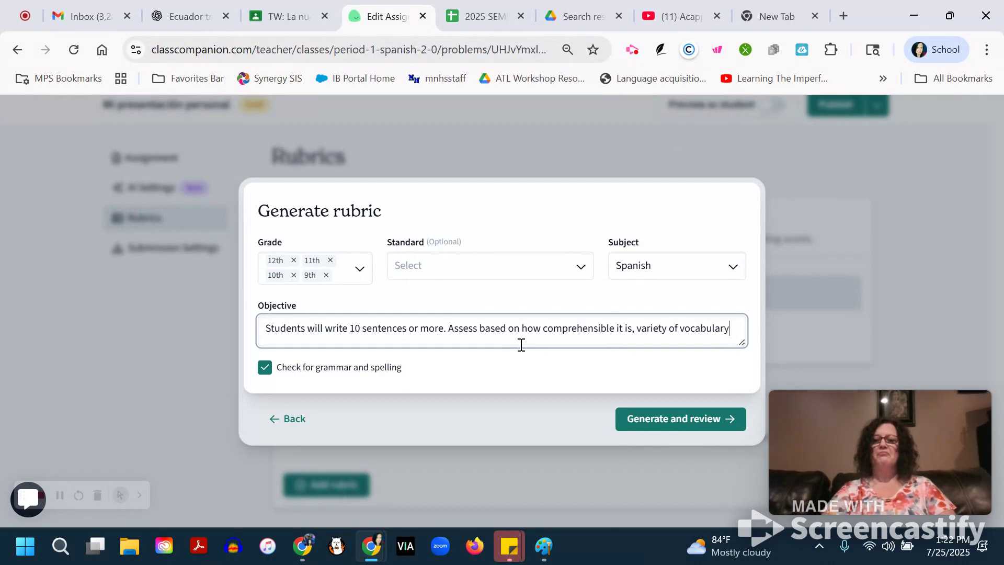
text(, complete)
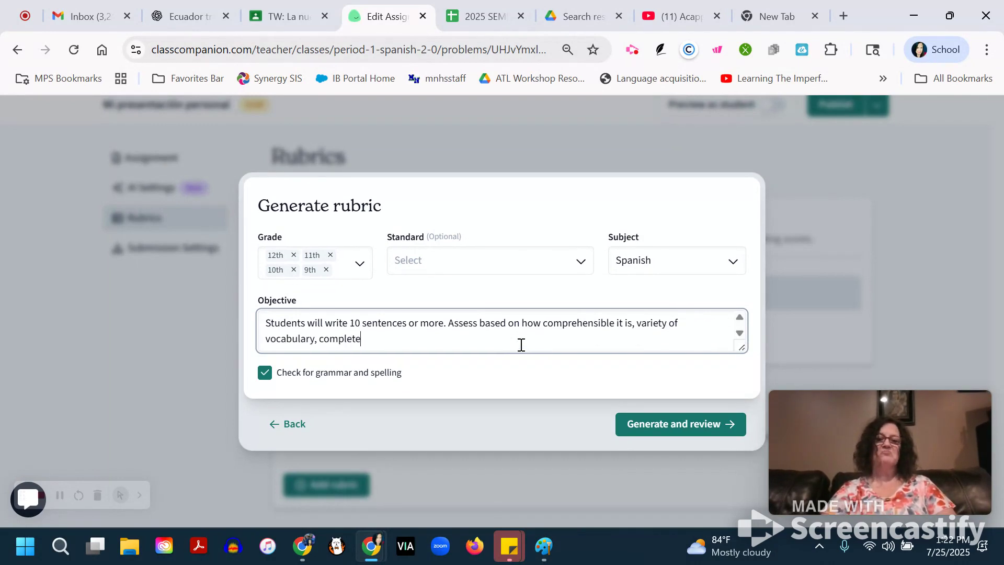
text(ness of)
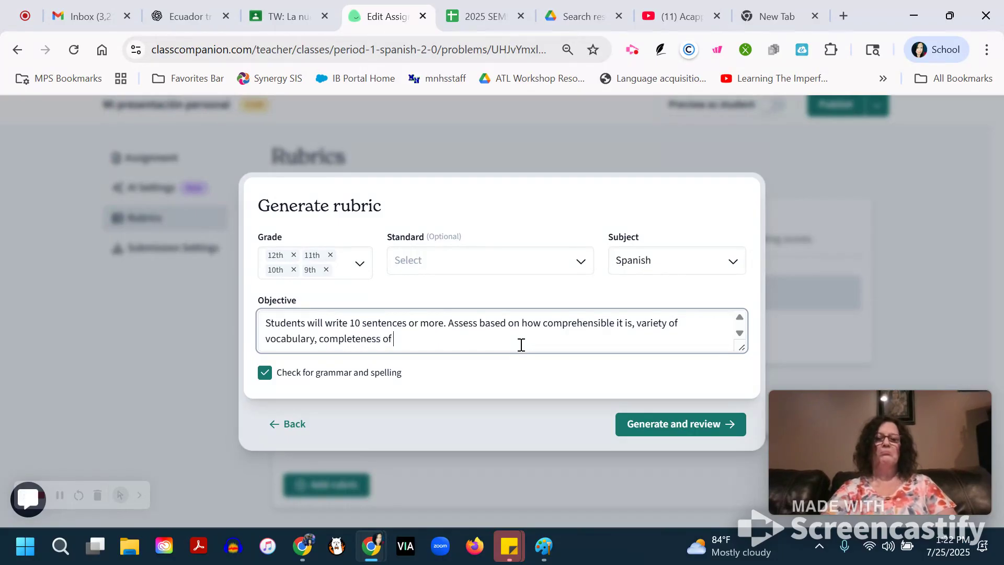
key(BackSpace)
key(BackSpace)
key(BackSpace)
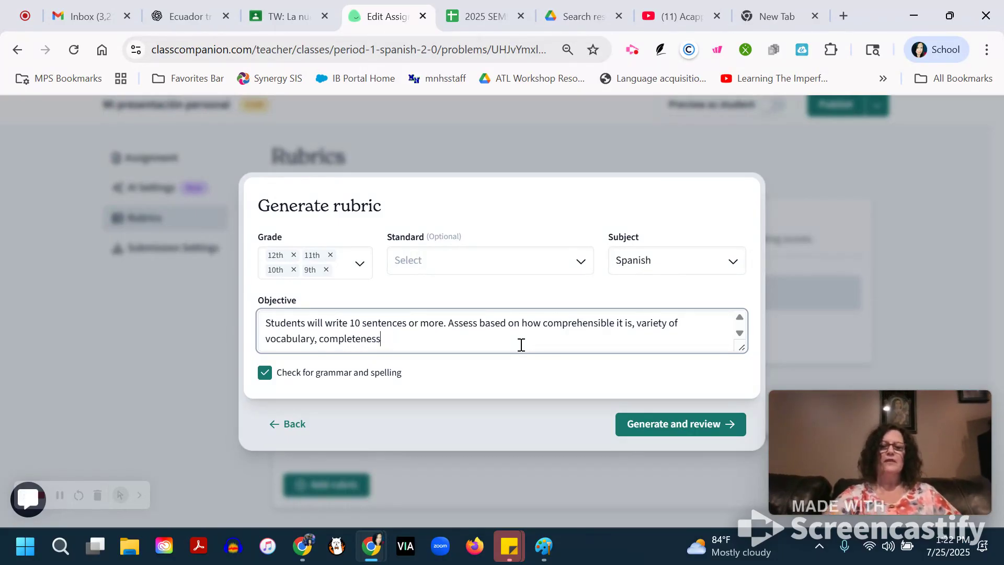
click(680, 425)
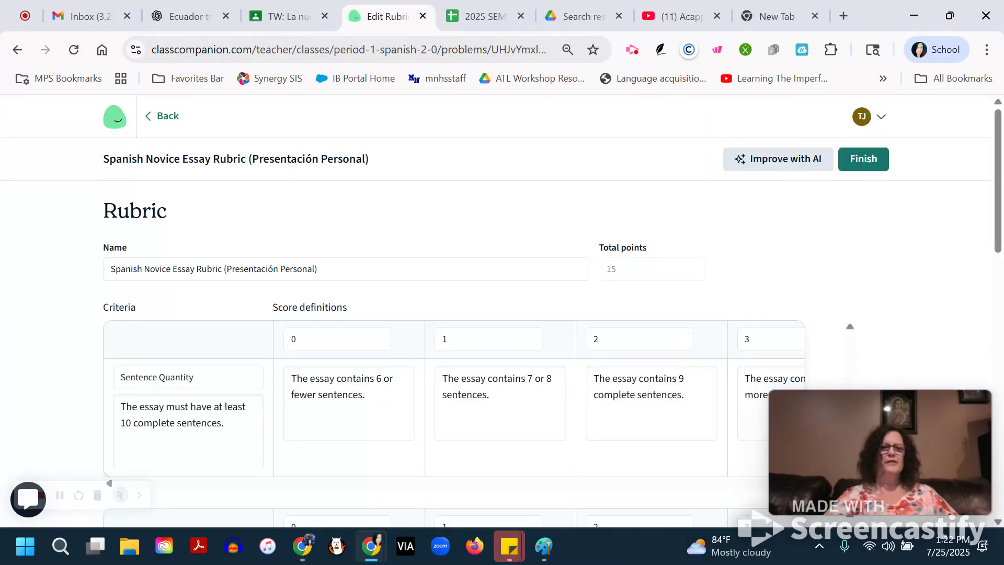
Review the criteria and the 0 to 3 score definitions of the generated Spanish essay rubric.
scroll(501, 311, down, 2)
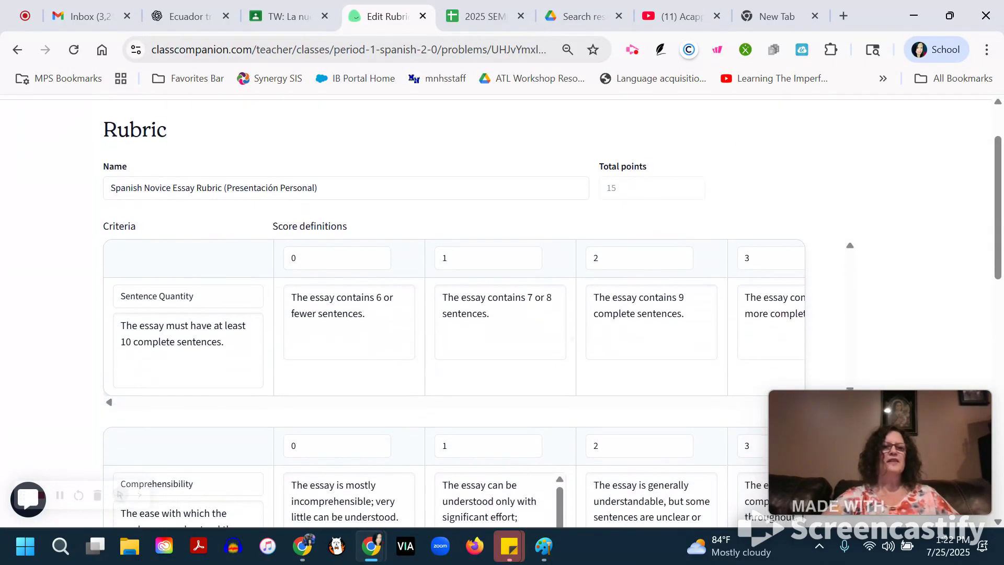
scroll(501, 309, down, 1)
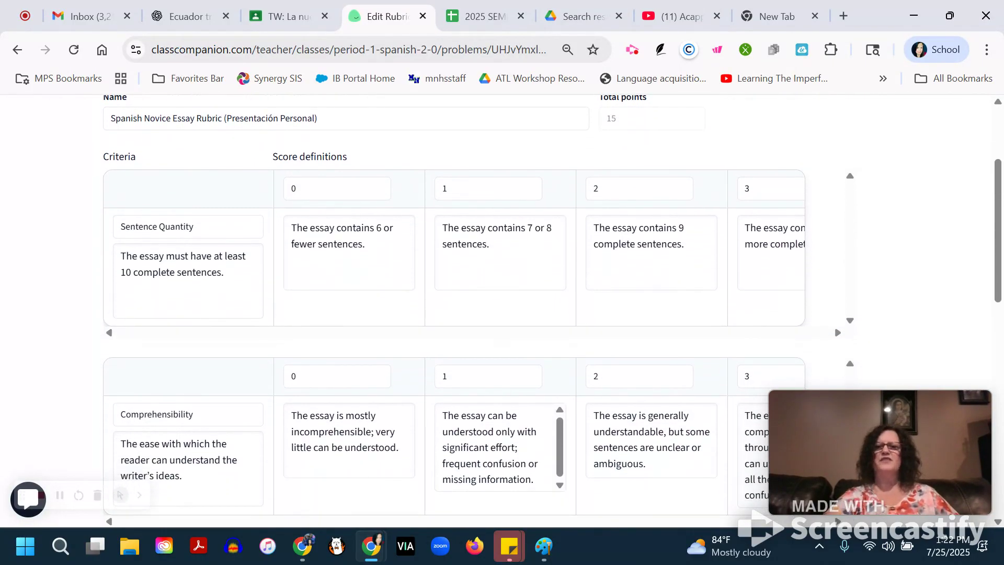
scroll(501, 309, right, 1)
scroll(501, 311, down, 3)
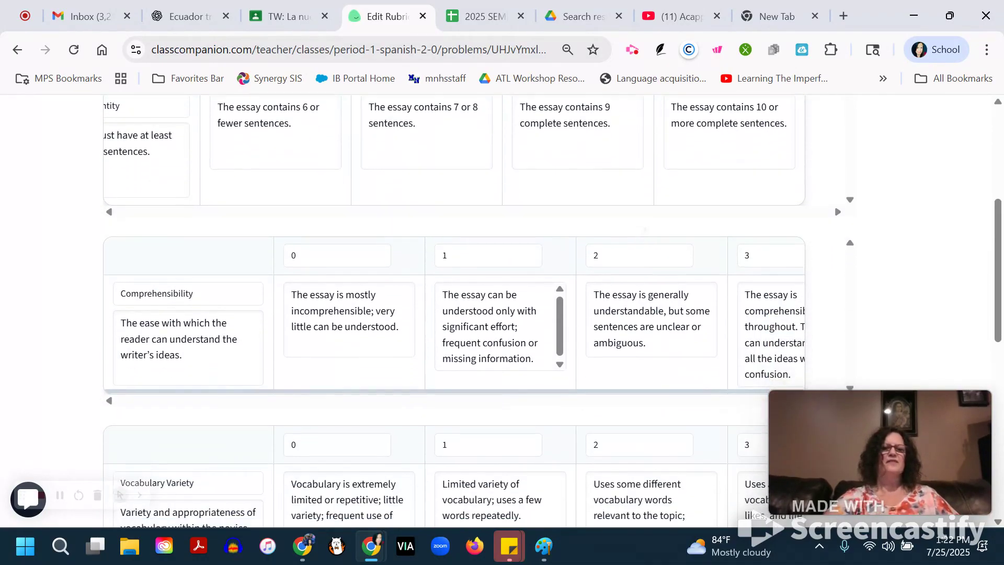
scroll(501, 311, down, 1)
scroll(454, 267, right, 1)
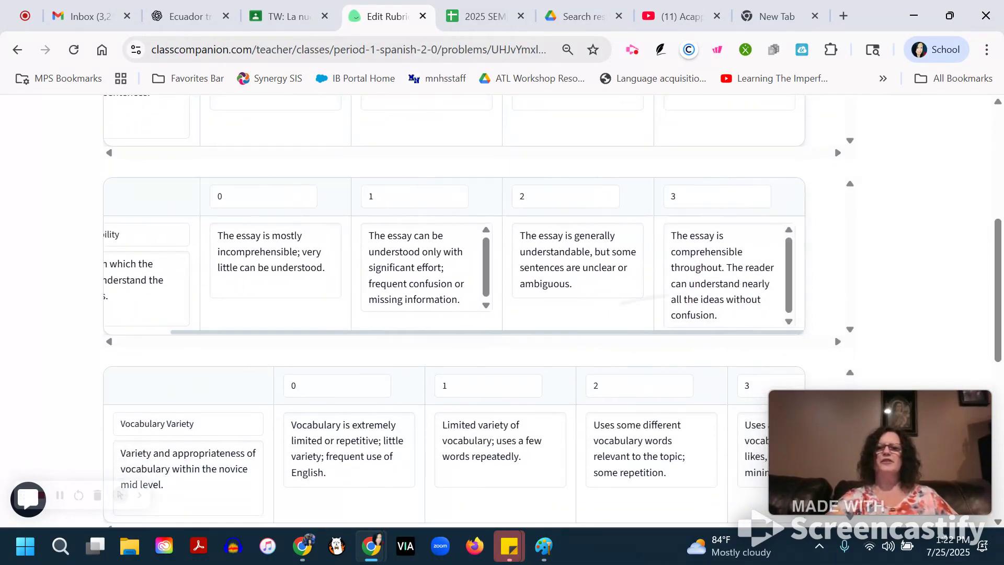
scroll(501, 311, down, 3)
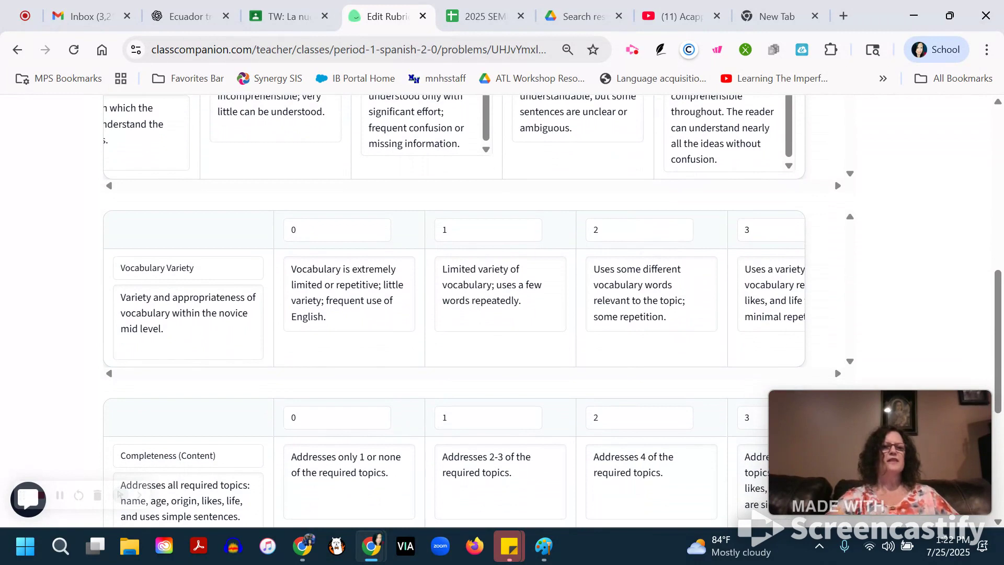
scroll(454, 293, right, 1)
scroll(501, 311, down, 4)
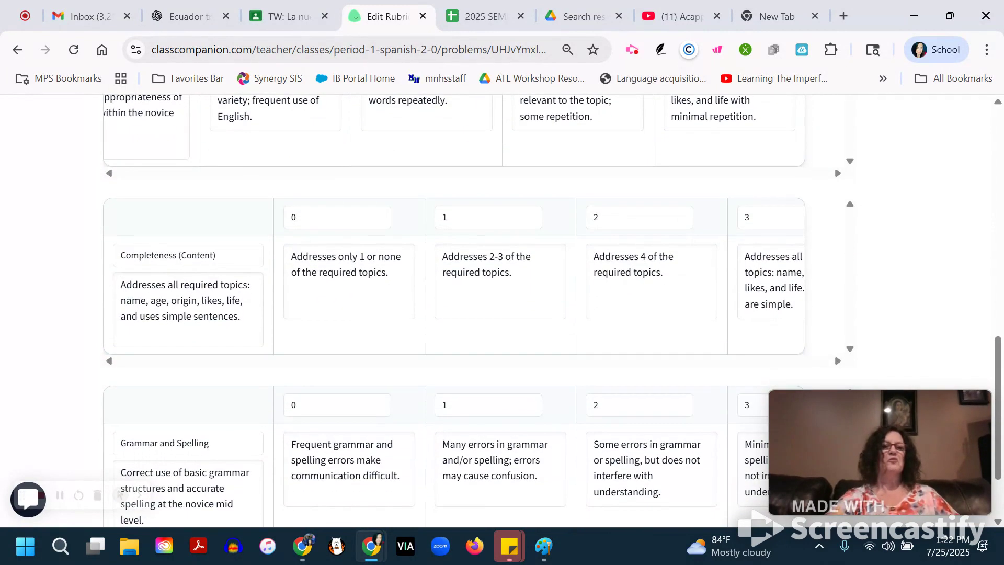
scroll(454, 282, right, 1)
scroll(501, 311, down, 2)
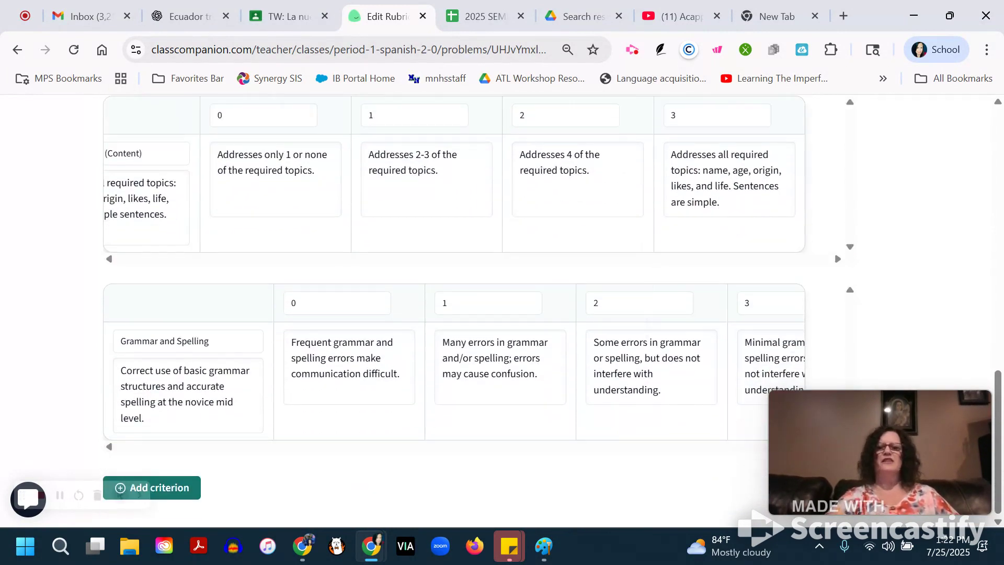
scroll(454, 366, right, 1)
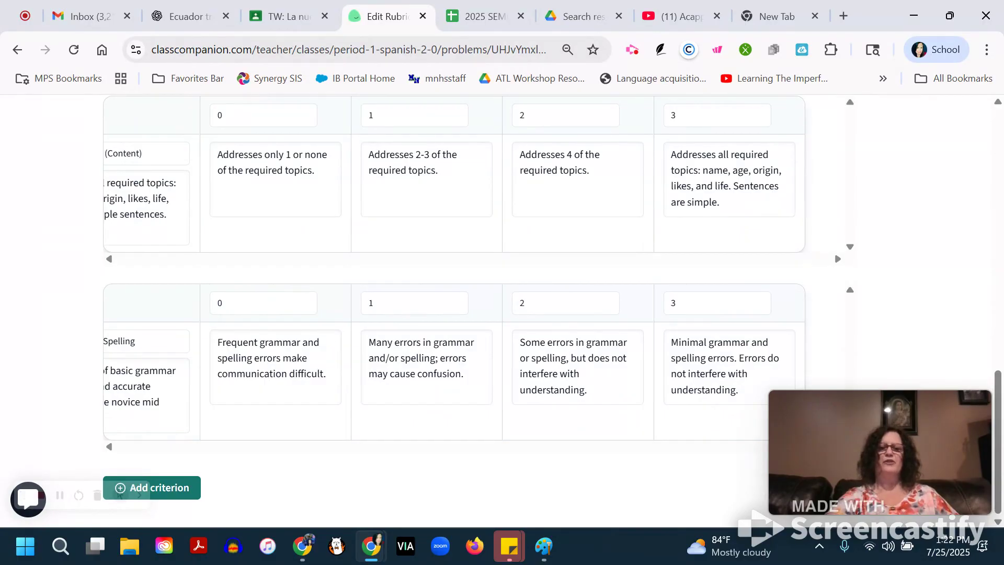
scroll(501, 311, up, 15)
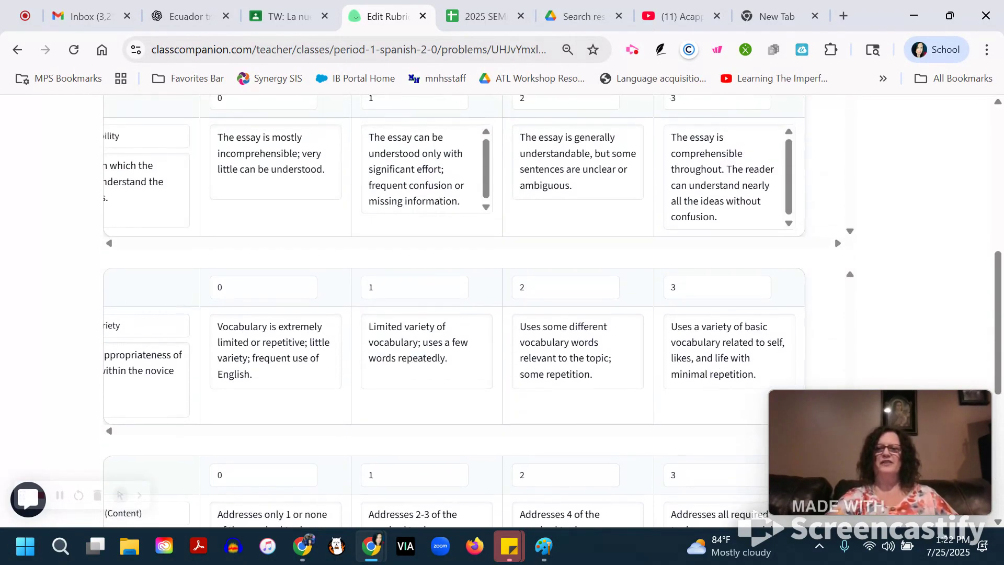
scroll(501, 311, up, 1)
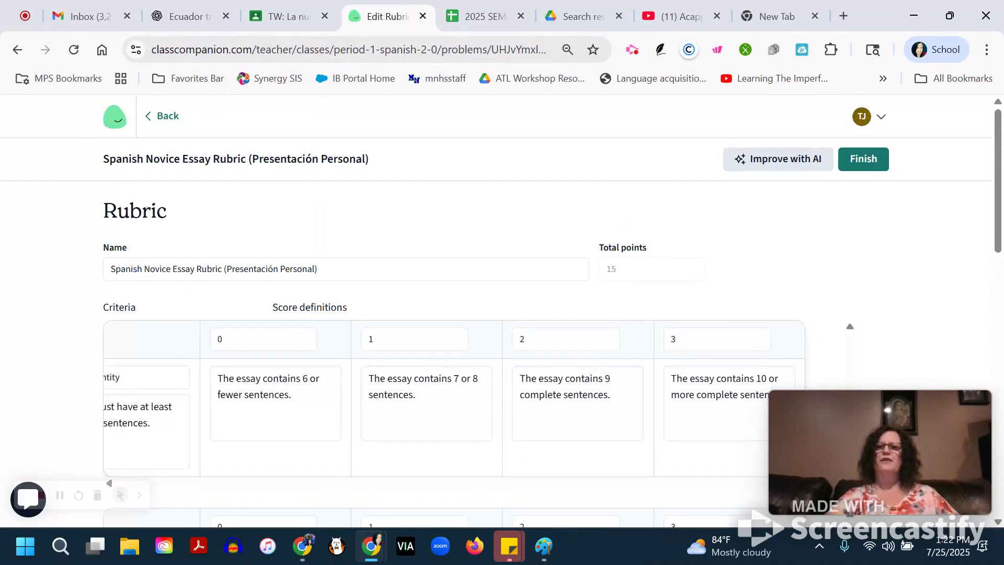
Finish the rubric and set the essay max attempts to 3 in the assignment's submission settings.
click(864, 159)
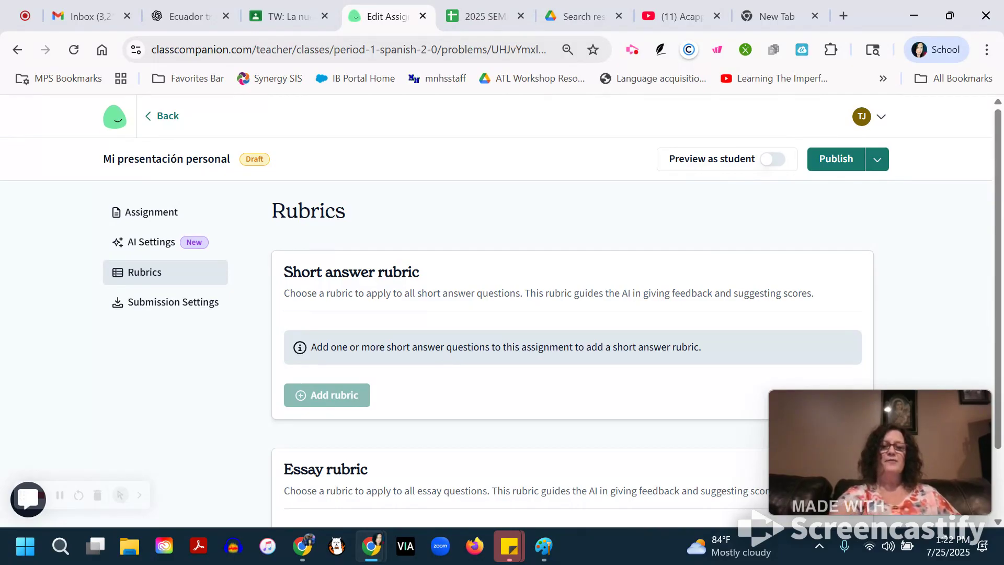
click(173, 303)
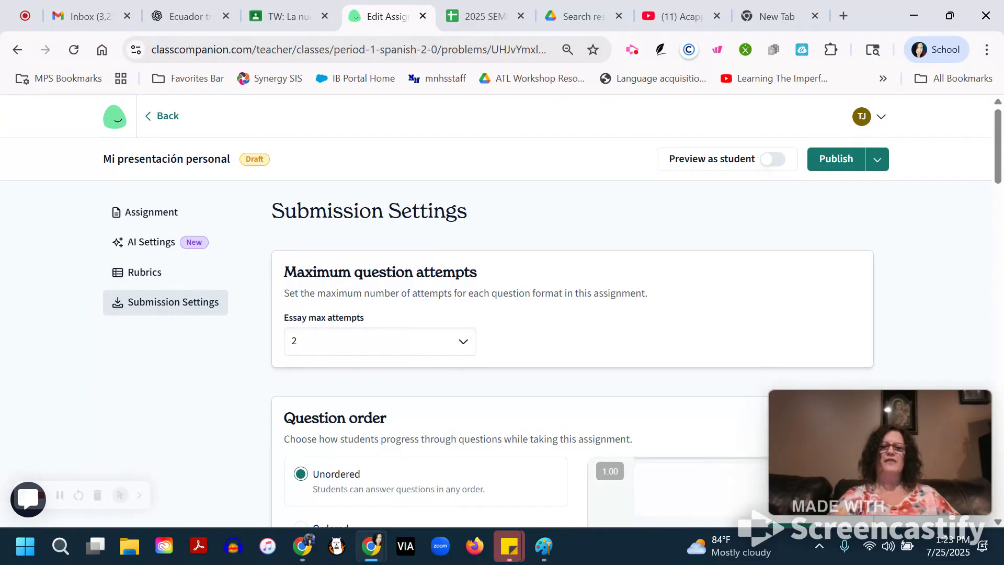
click(458, 340)
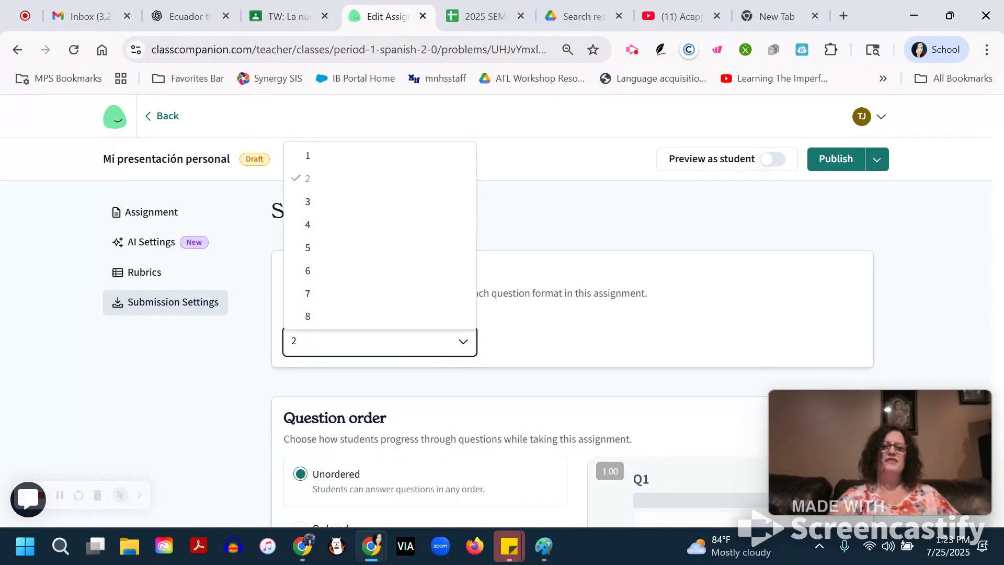
click(315, 202)
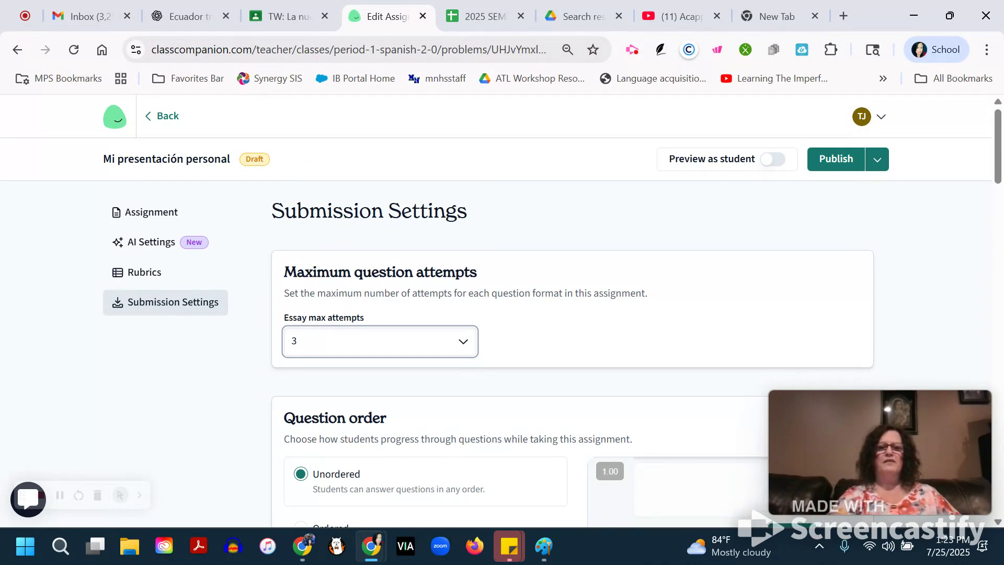
Examine the question order and feedback timing options in the submission settings.
scroll(501, 310, down, 3)
scroll(504, 421, down, 4)
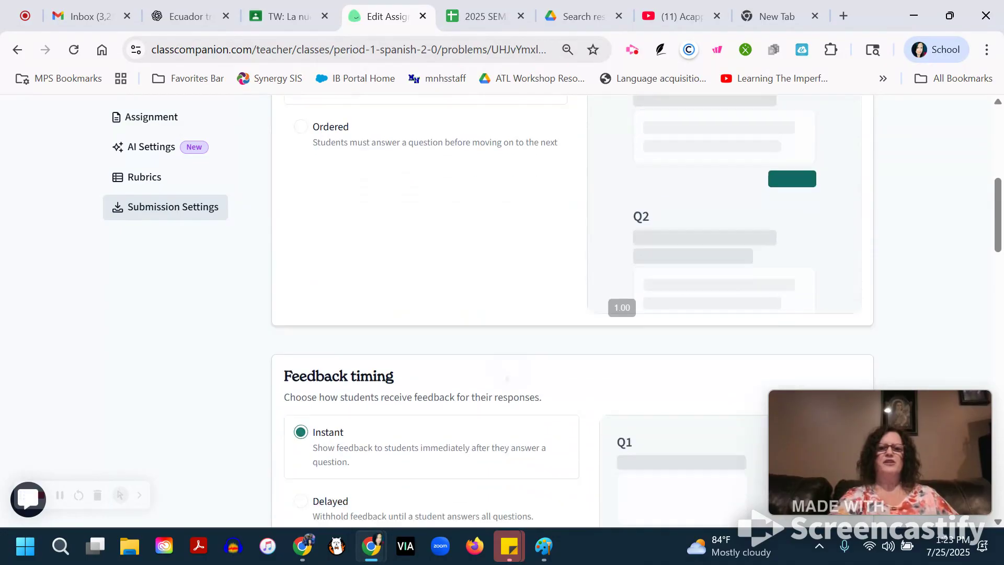
scroll(636, 305, down, 5)
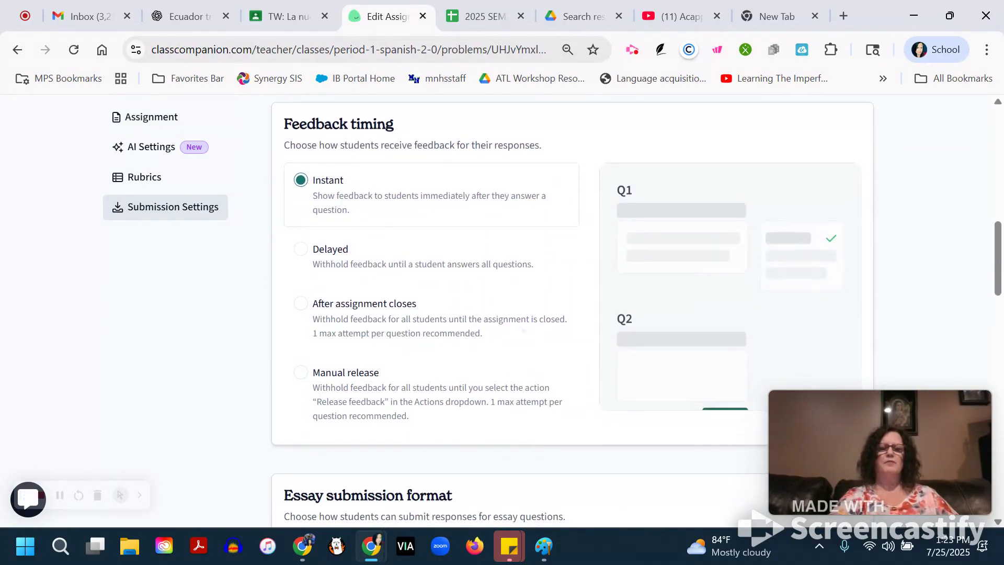
scroll(523, 330, up, 1)
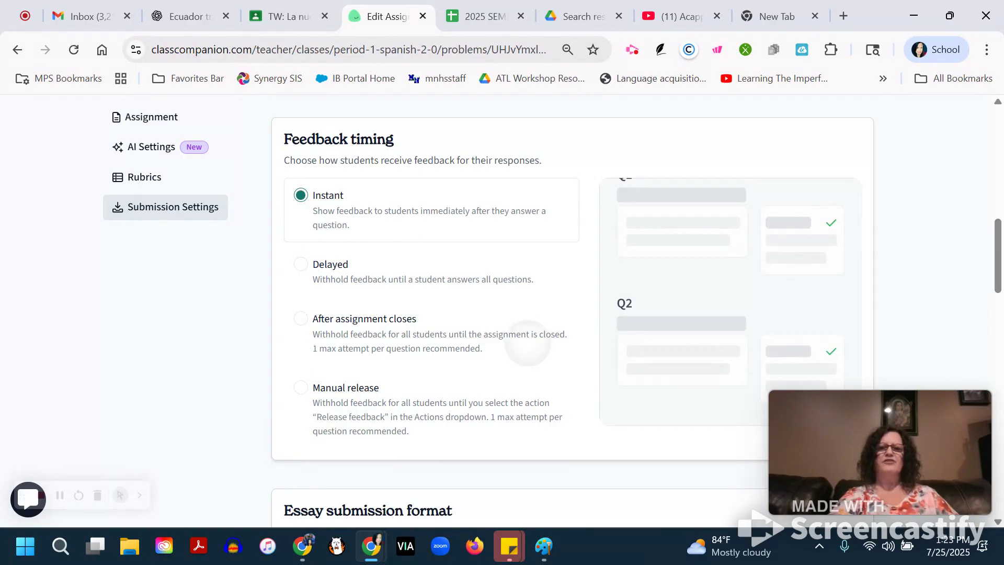
scroll(528, 342, up, 1)
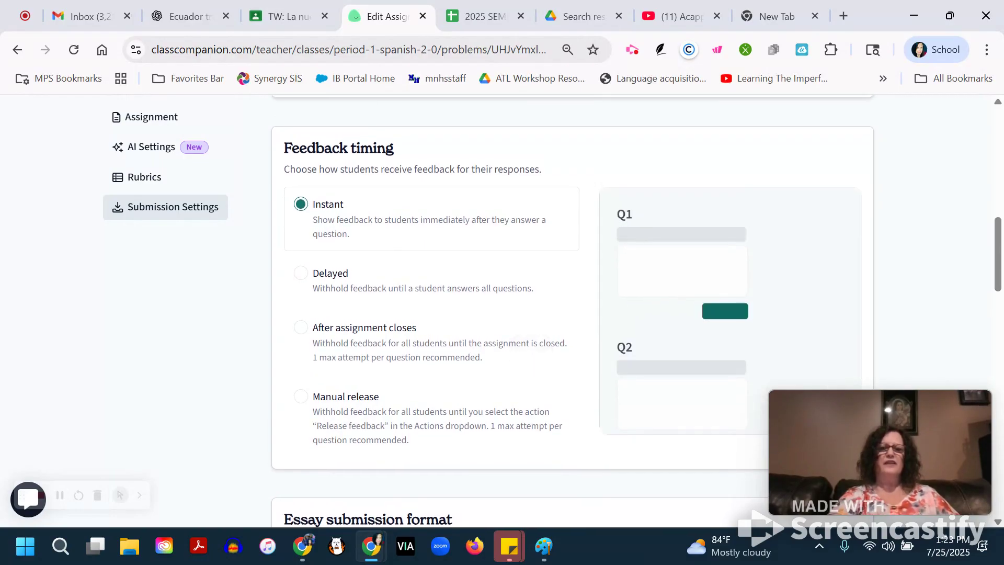
scroll(533, 340, down, 1)
scroll(528, 314, up, 1)
scroll(537, 357, down, 1)
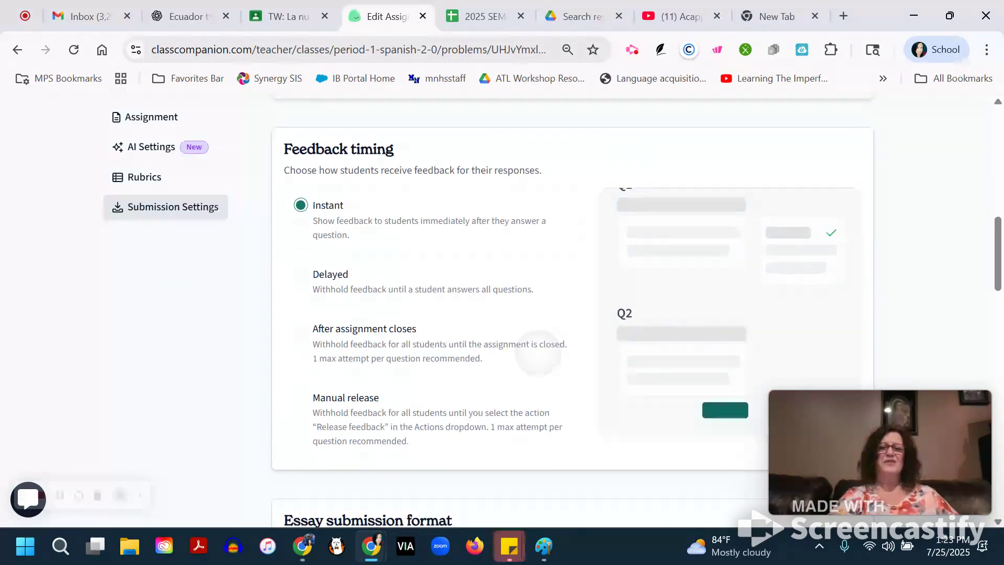
scroll(540, 350, down, 4)
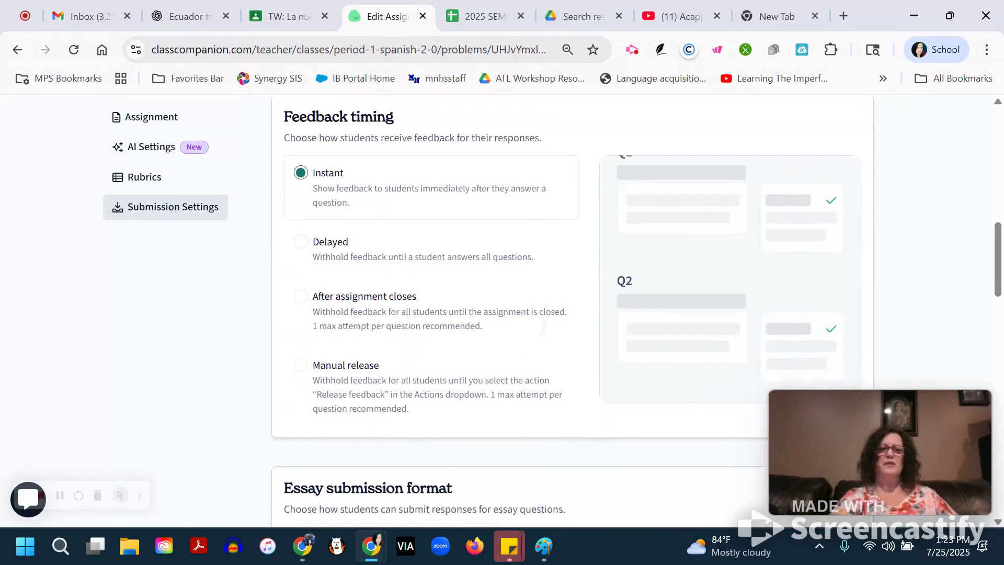
Set the essay submission format to Either so students can type or handwrite their responses.
scroll(573, 311, down, 3)
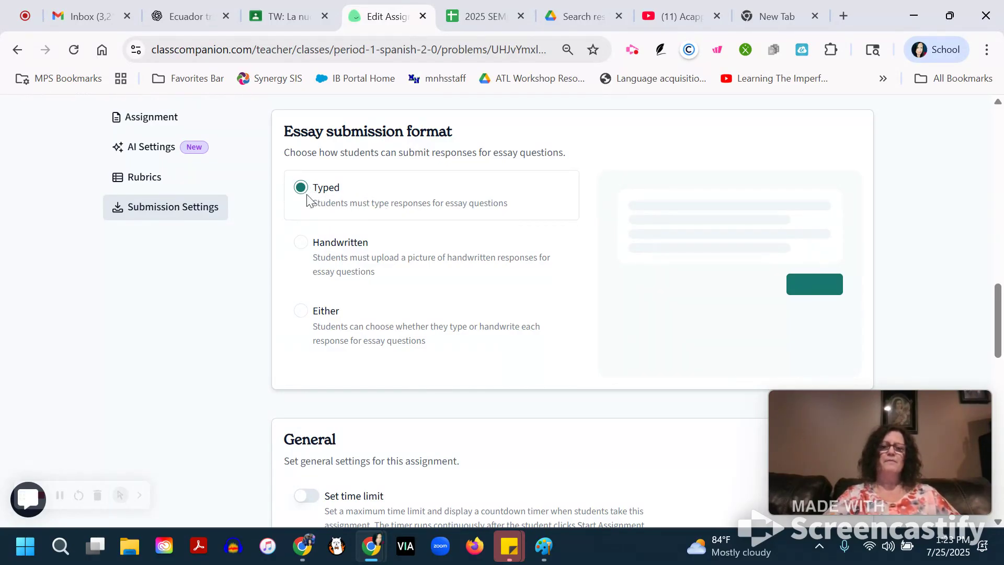
click(303, 255)
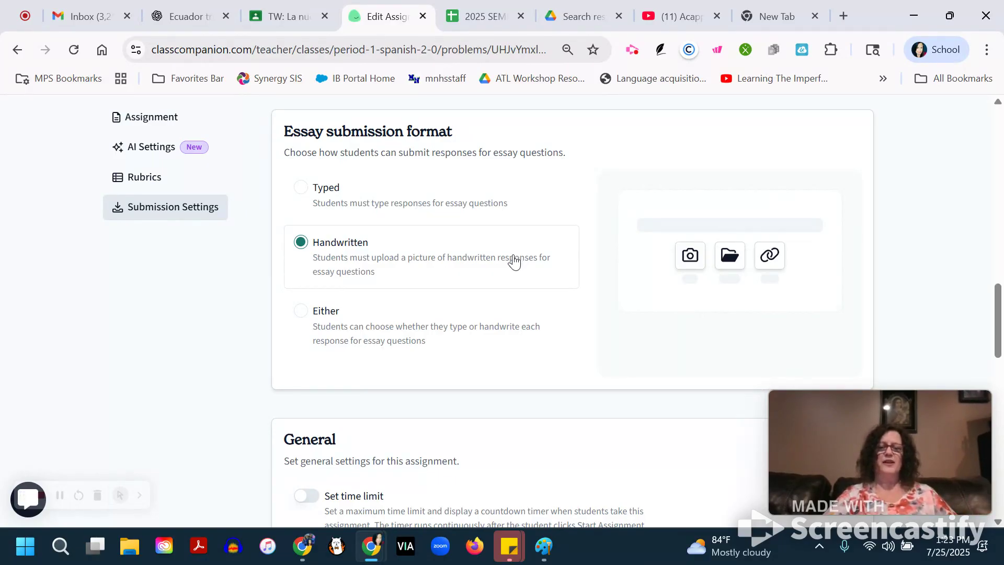
click(302, 312)
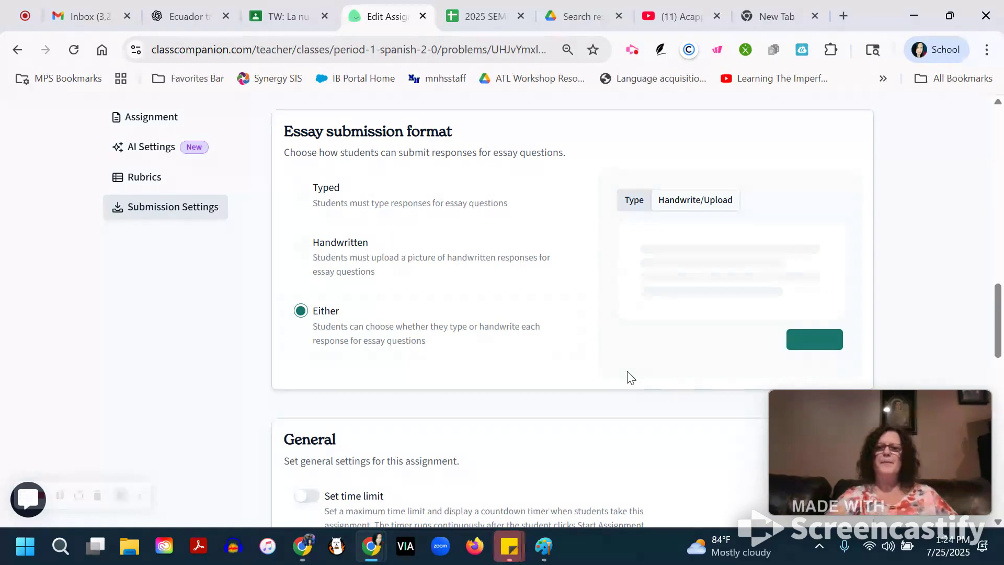
Turn off Shuffle multiple choice in the assignment's general submission settings.
scroll(630, 377, down, 5)
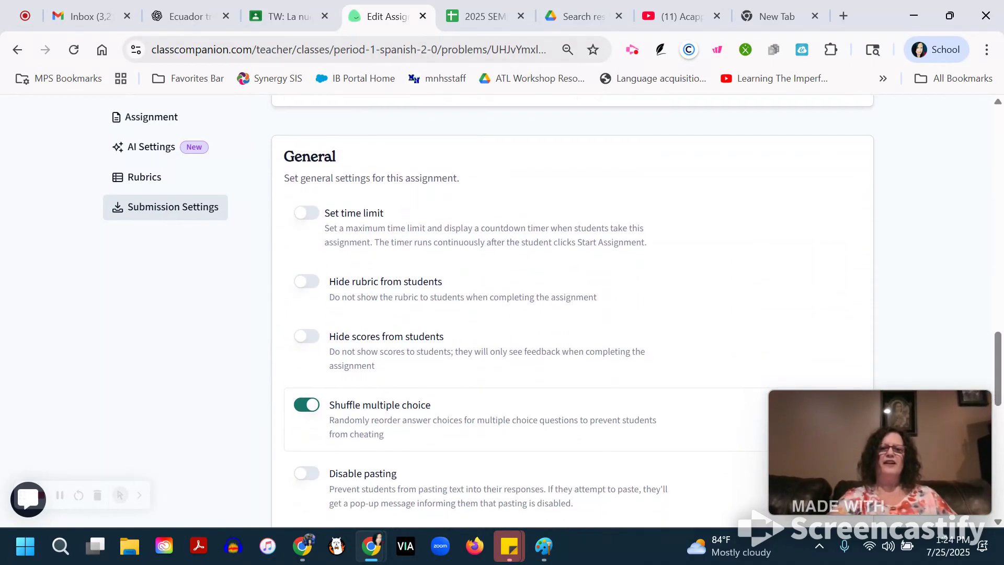
scroll(558, 380, down, 1)
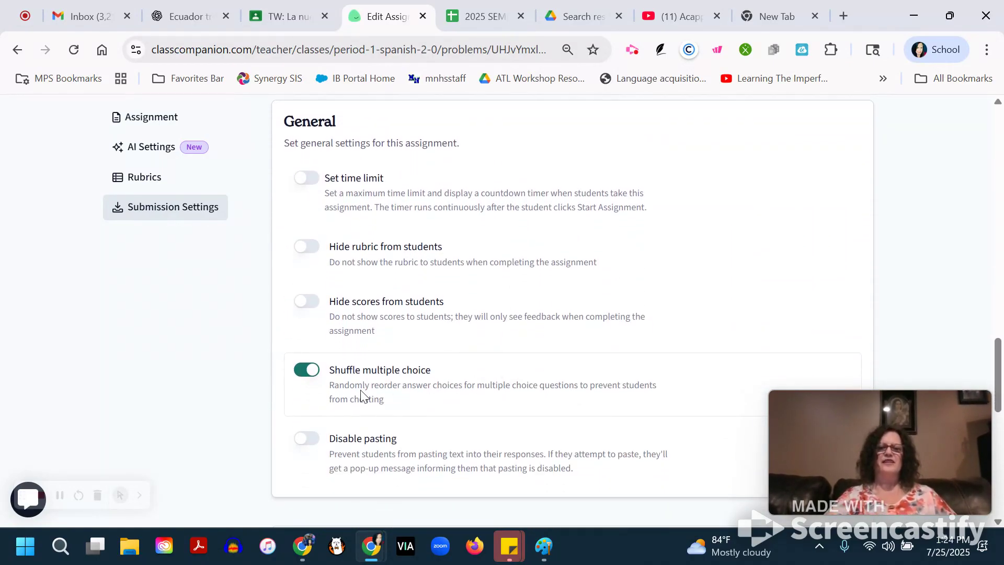
click(306, 371)
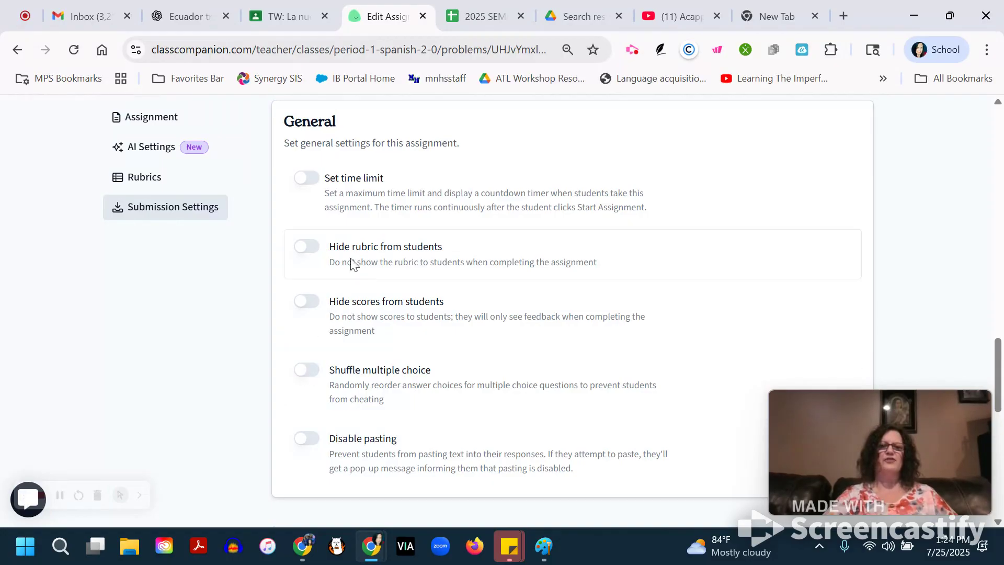
Try the Set time limit and Hide rubric from students options in the general settings, turning each back off.
click(315, 183)
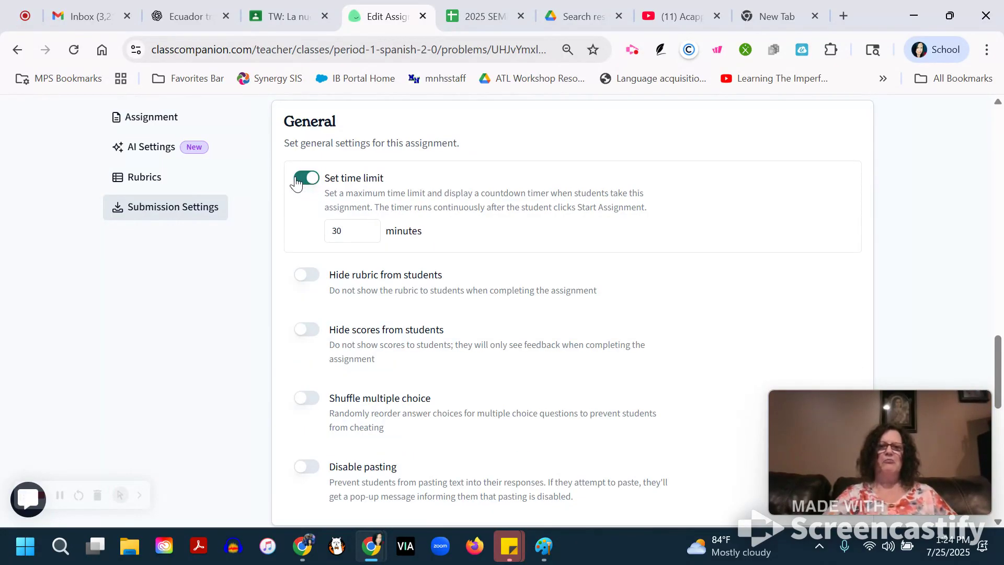
click(304, 181)
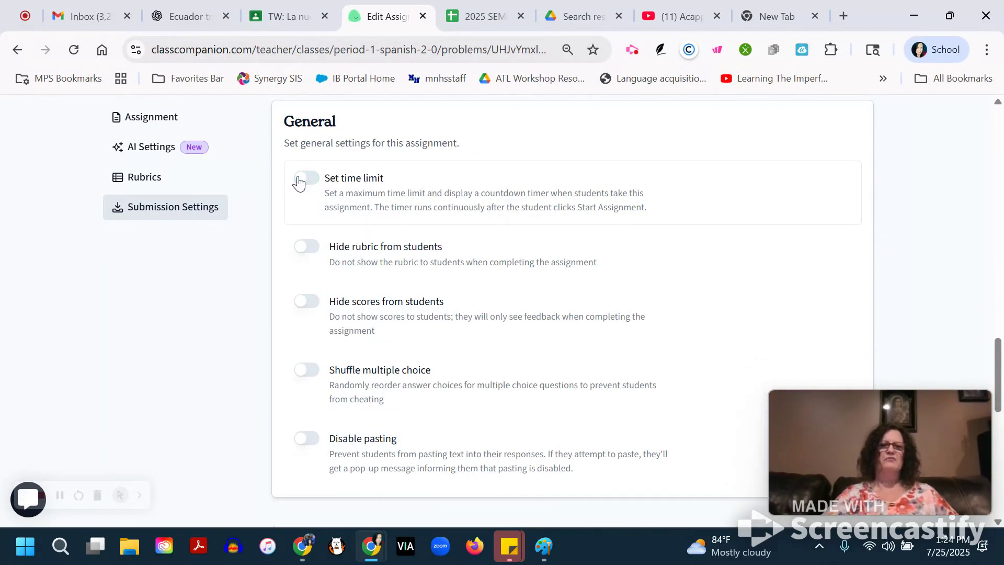
click(316, 254)
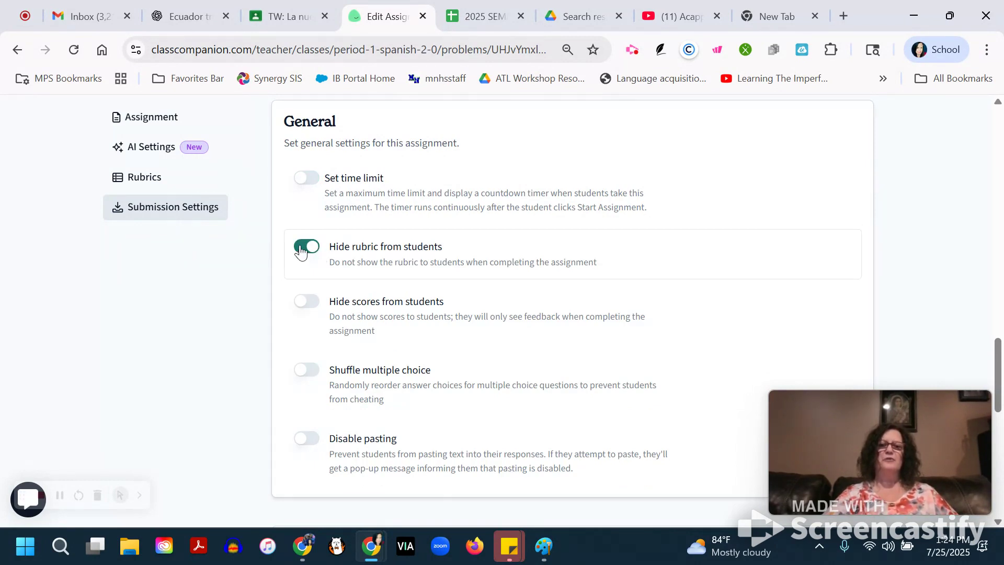
click(301, 251)
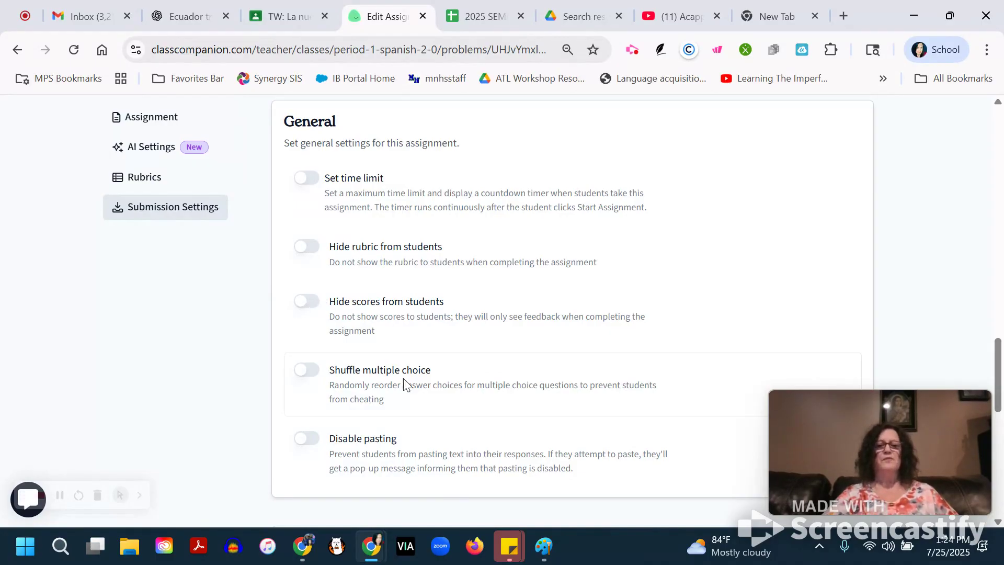
Turn on Disable pasting in the general submission settings and check the additional options beside Publish.
click(313, 442)
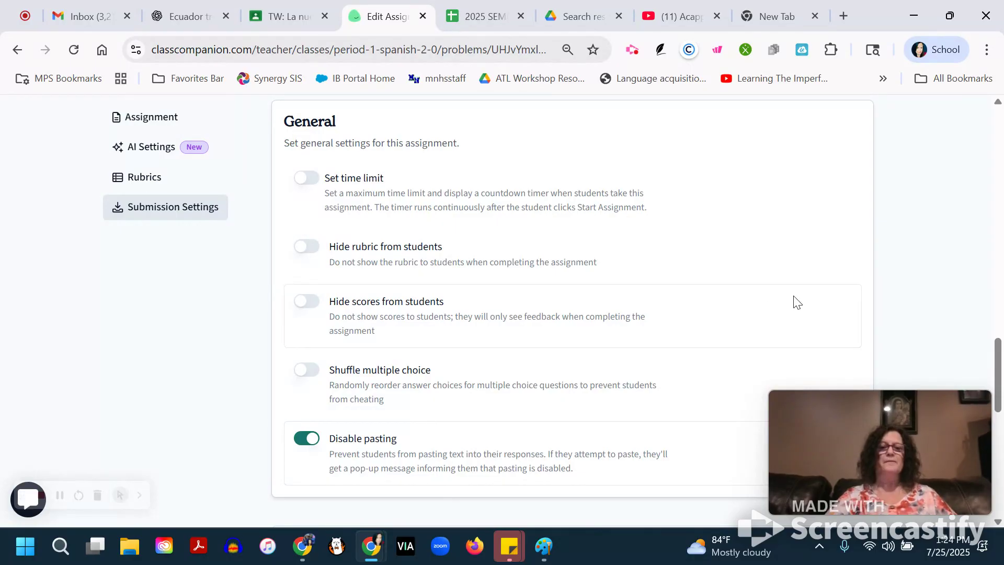
scroll(795, 302, up, 15)
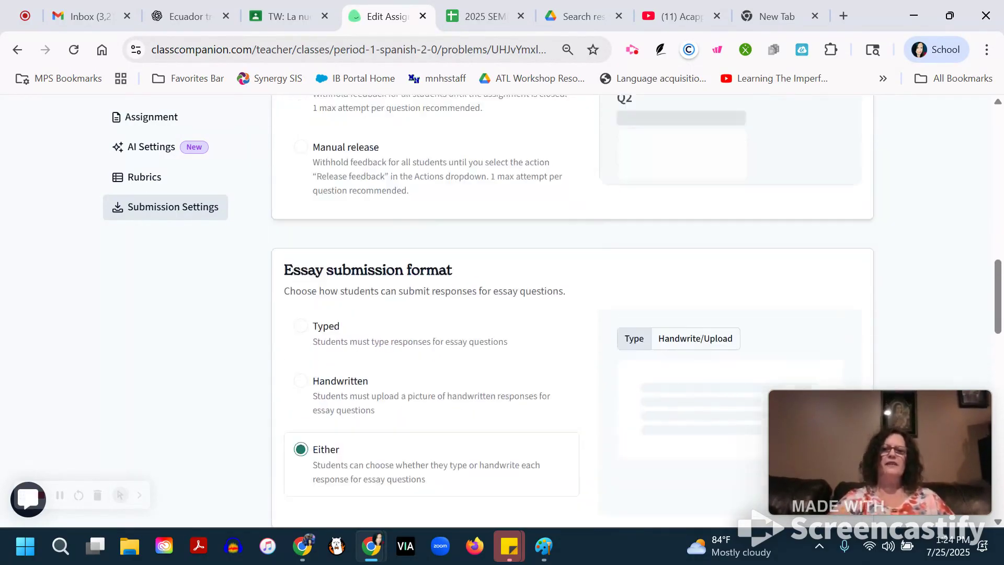
scroll(501, 311, up, 8)
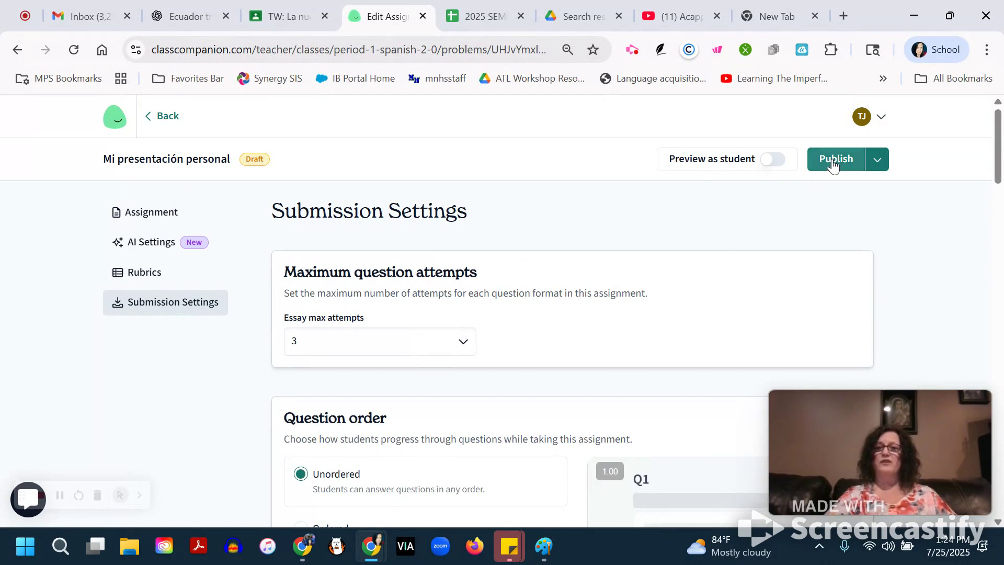
click(884, 161)
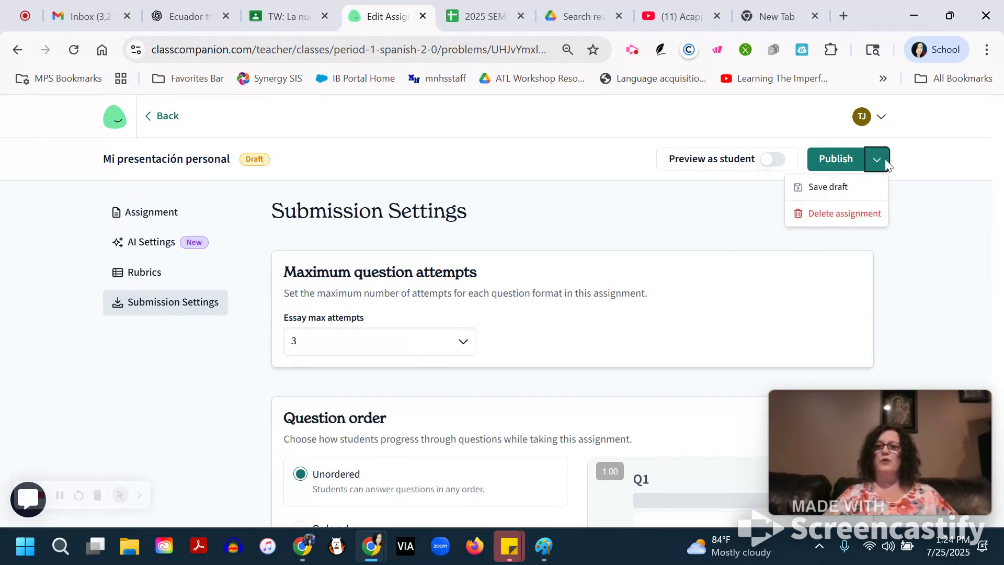
click(733, 203)
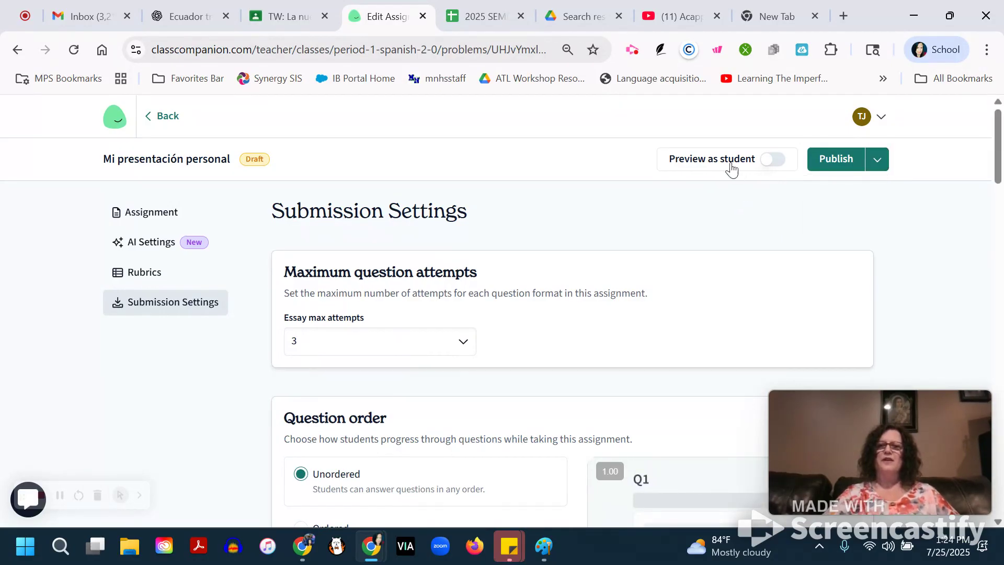
Preview the assignment as a student and examine the essay question with its typed and handwritten response modes.
click(775, 165)
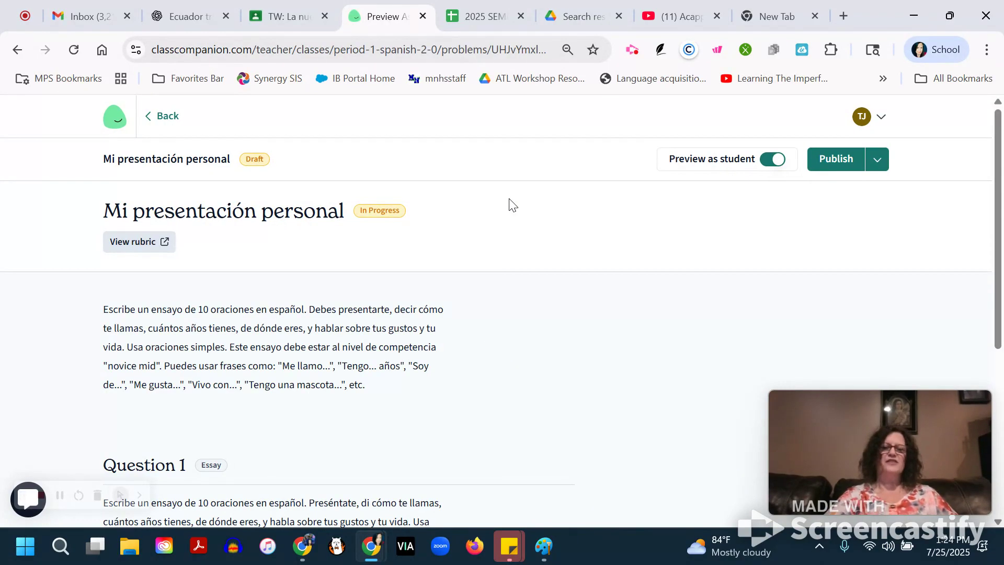
scroll(511, 204, down, 1)
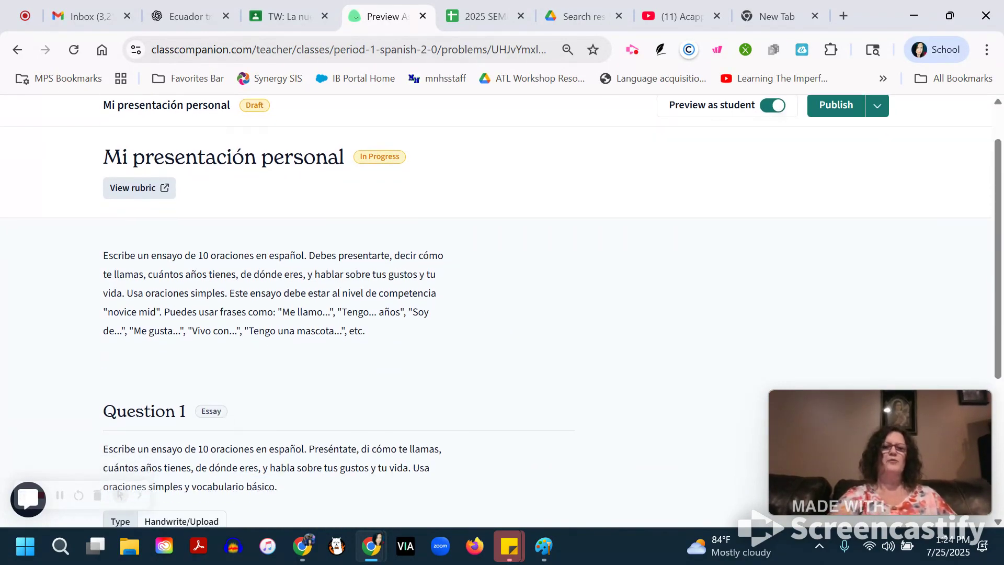
scroll(502, 314, down, 5)
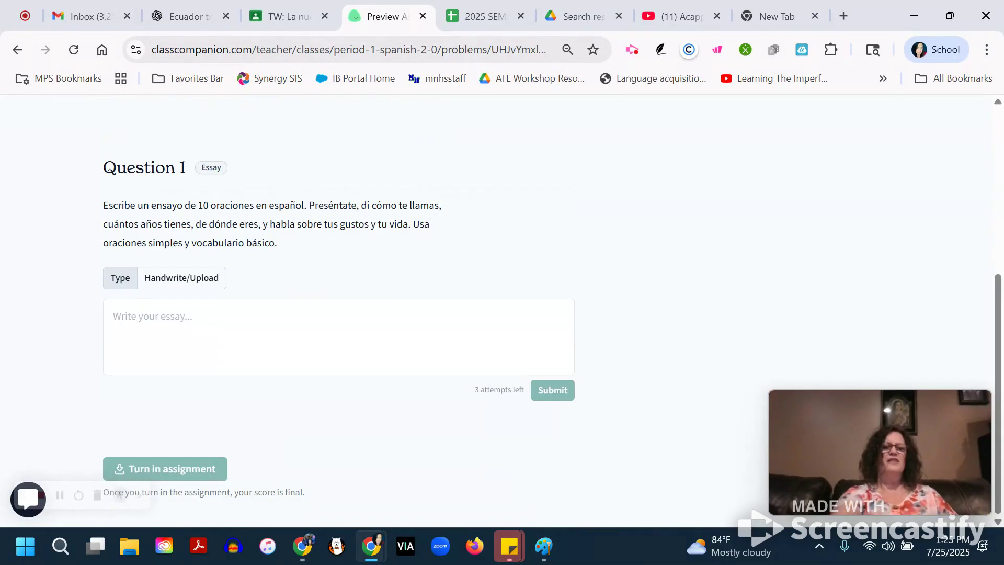
click(181, 278)
click(120, 278)
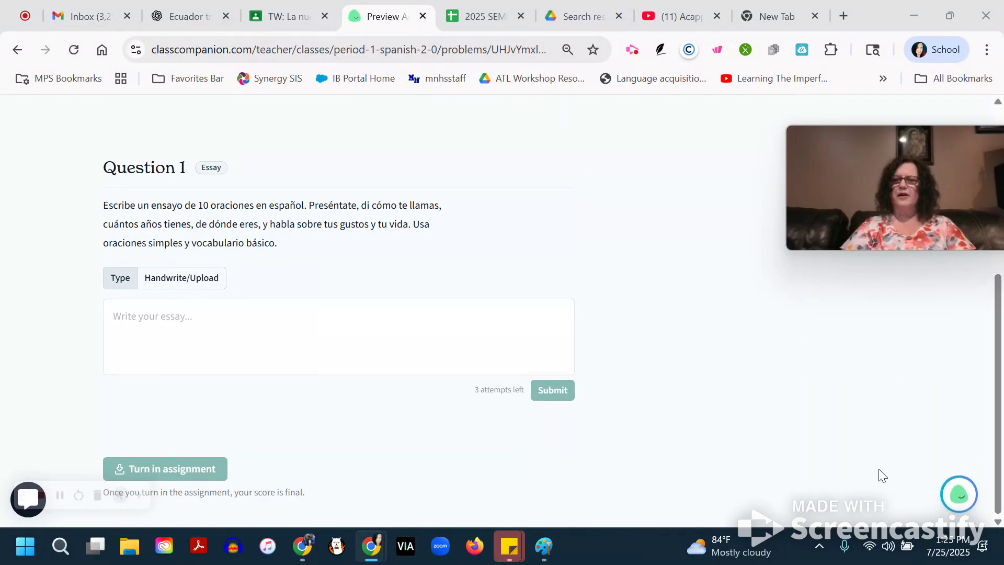
Write a sample typed response for Question 1 that introduces the student by first name and continues "tengo una vida aburrida. no me gusta".
click(173, 325)
text(me llamo )
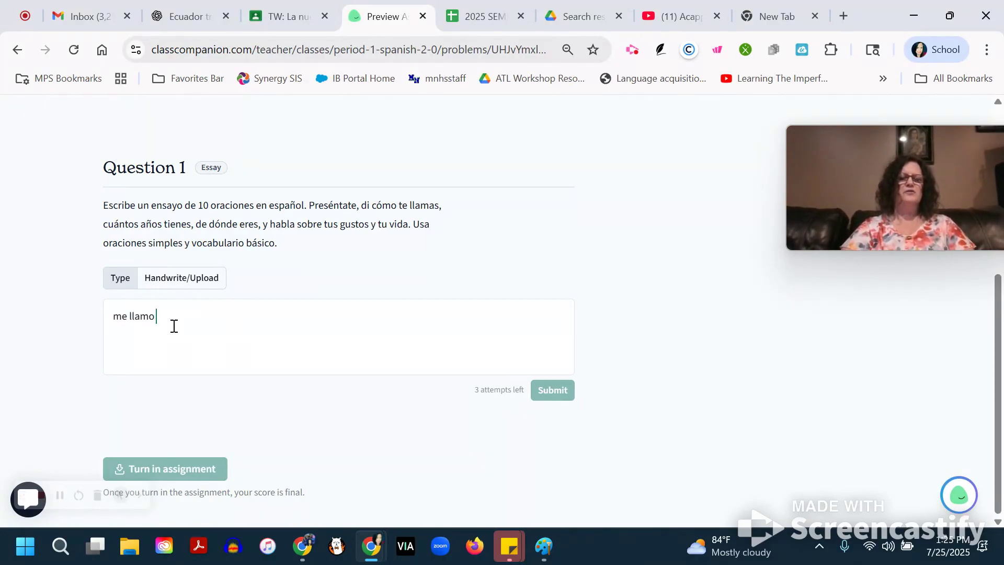
text(theresa. tengo u)
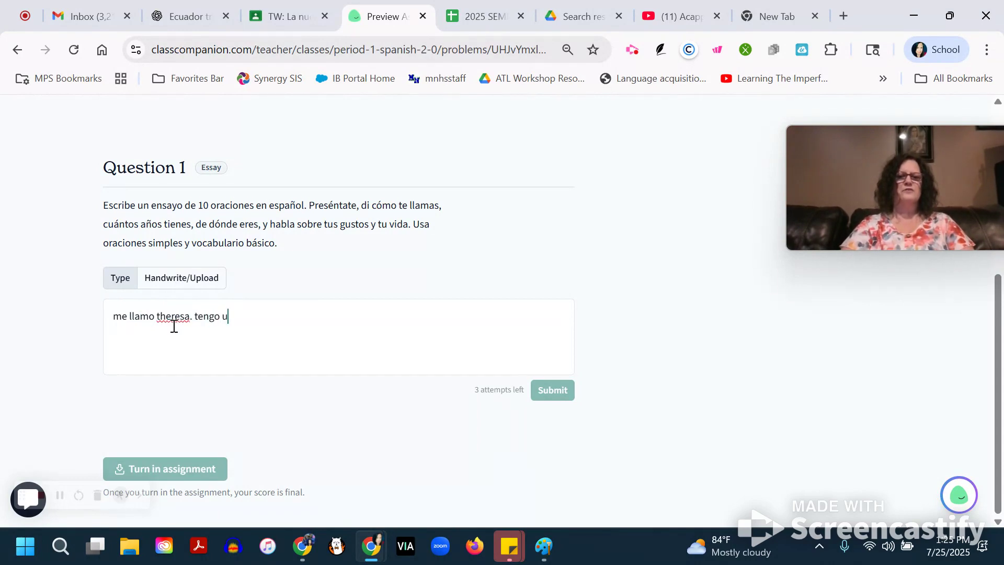
text(na vida aburrida.)
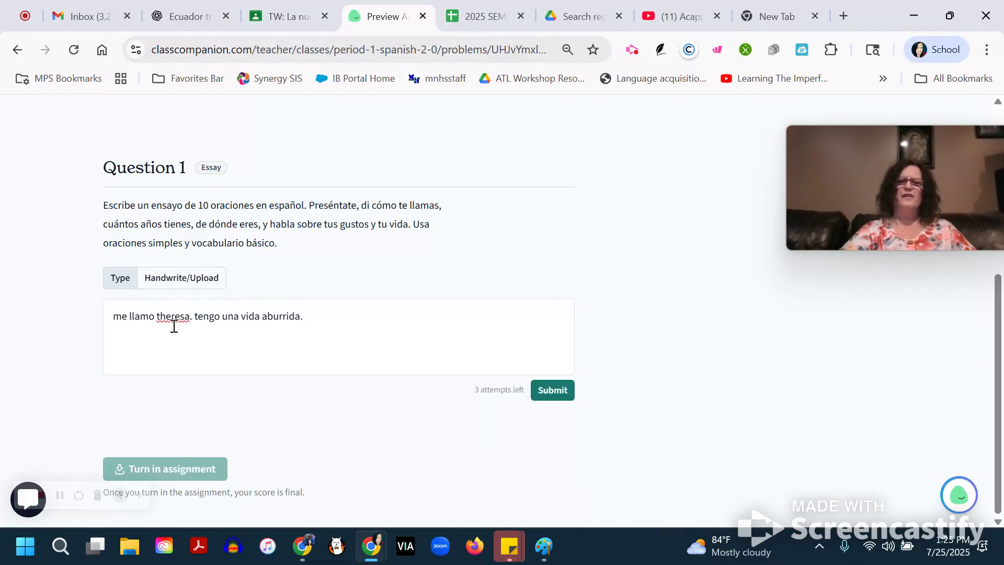
text(no me gusta)
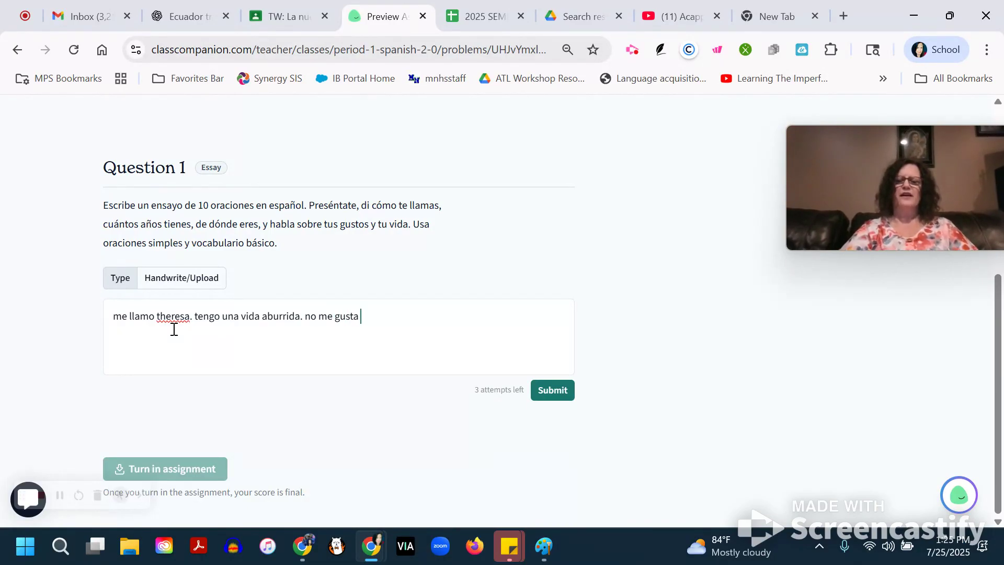
Open the Ditto AI tutor chat and send the message "i forgot how to say draw in spanish".
click(960, 495)
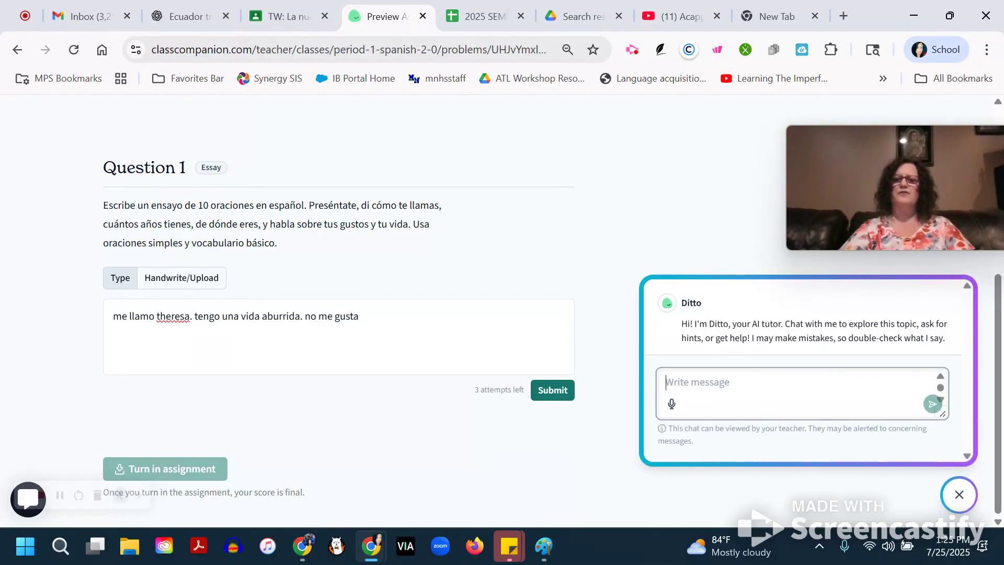
text(i f)
key(BackSpace)
key(BackSpace)
text(orgot ho)
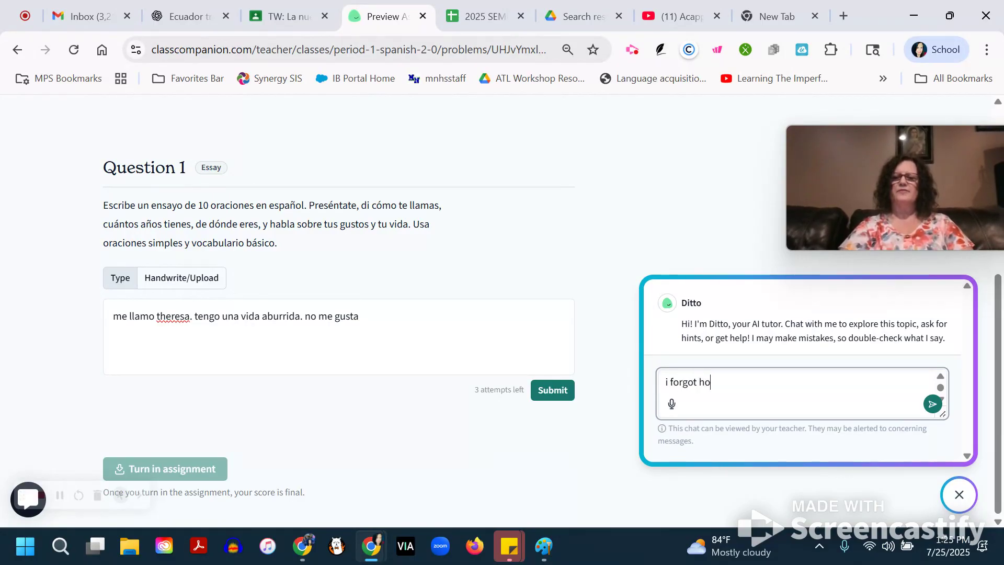
text(w to say draw)
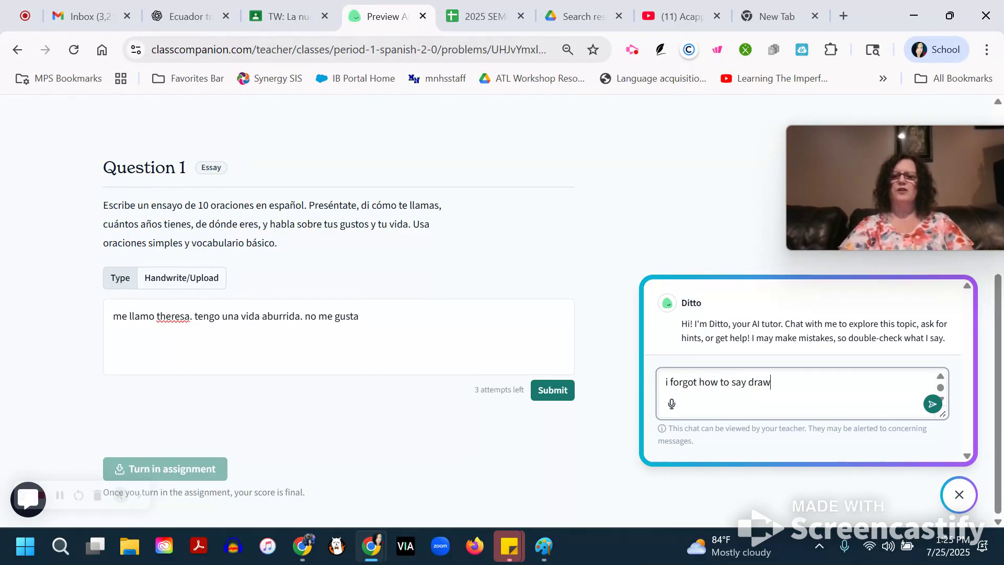
text( in spanish)
key(Return)
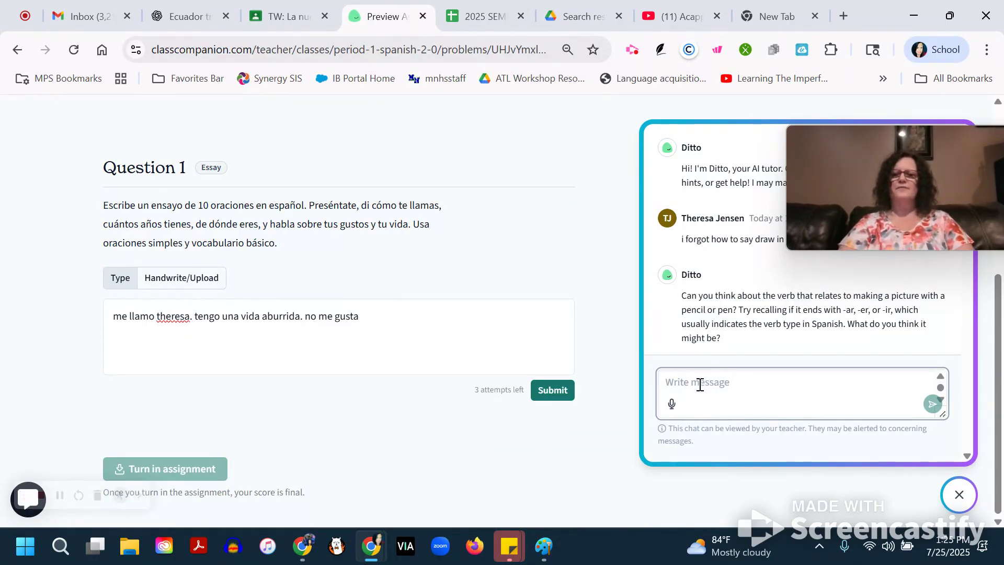
Reply to the AI tutor's hint with "i still forgot. please help".
text(i still forget.)
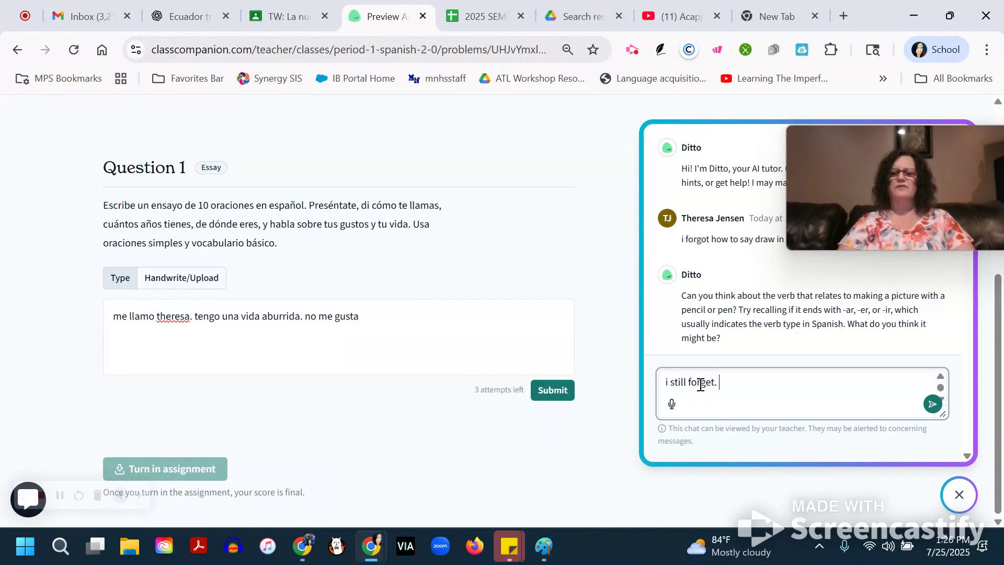
key(BackSpace)
key(BackSpace)
key(BackSpace)
text(ot)
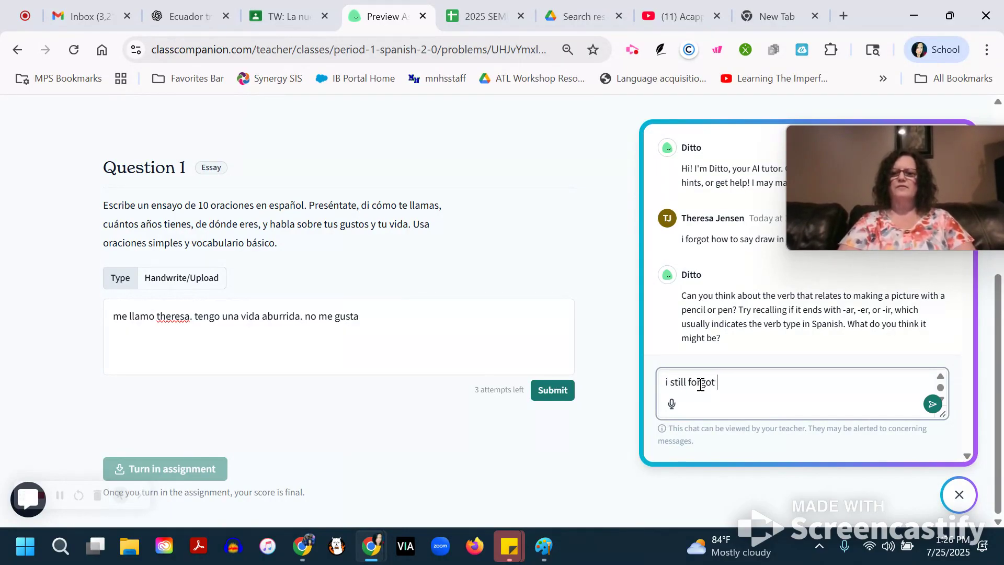
text(. please help)
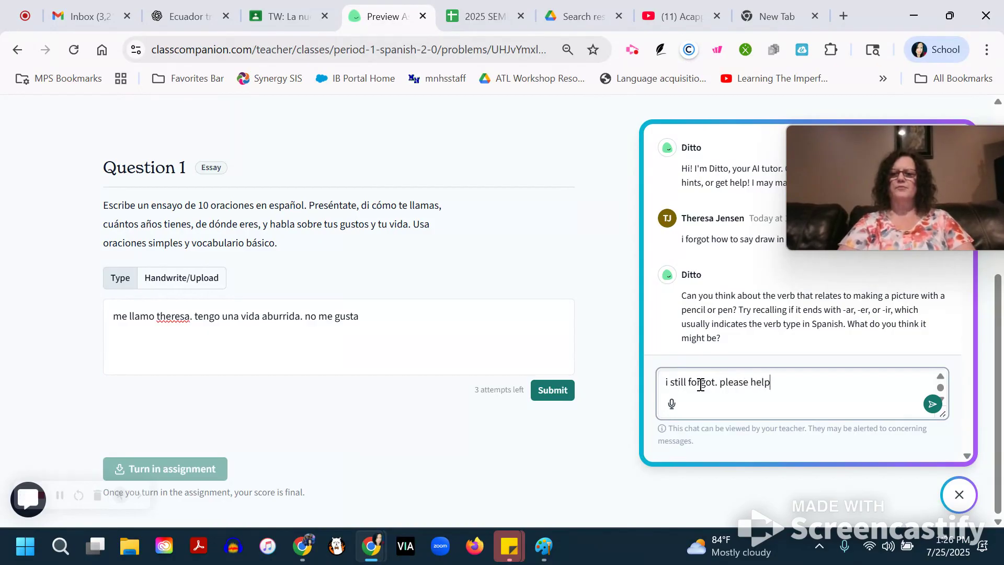
key(Return)
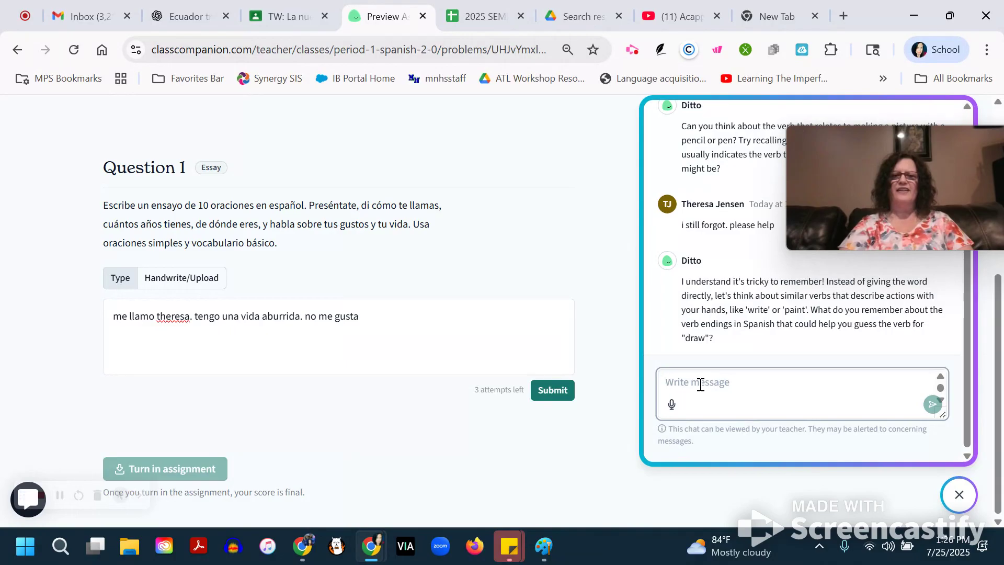
Try to send the AI tutor the off-topic message "forget you. i'm going to use google translate" and dismiss the alert.
text(ho)
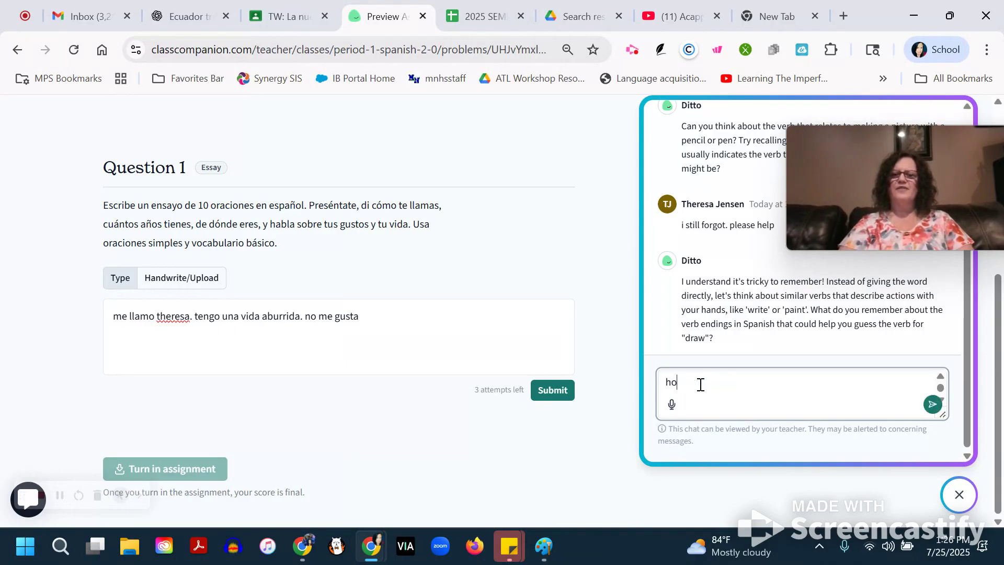
key(BackSpace)
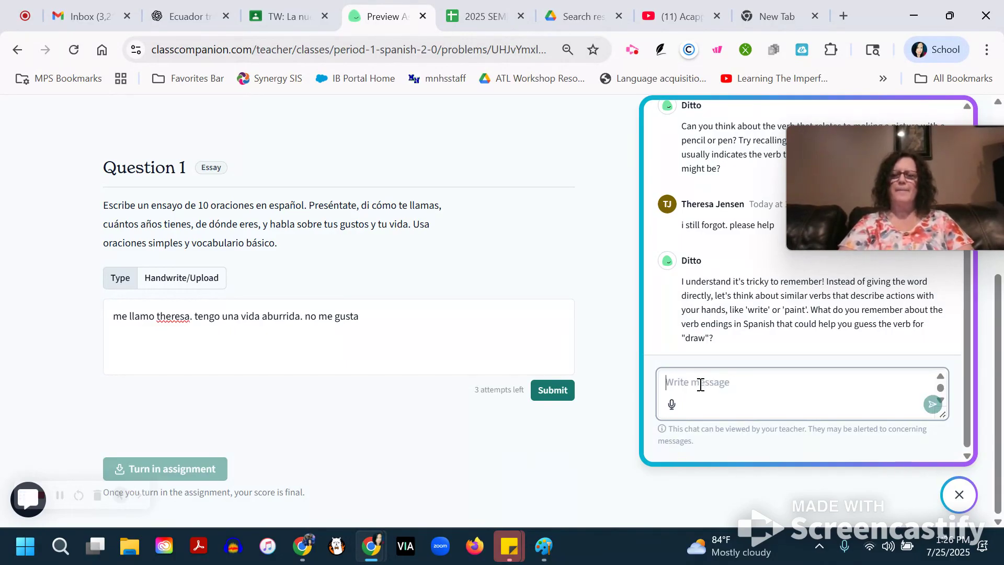
text(for)
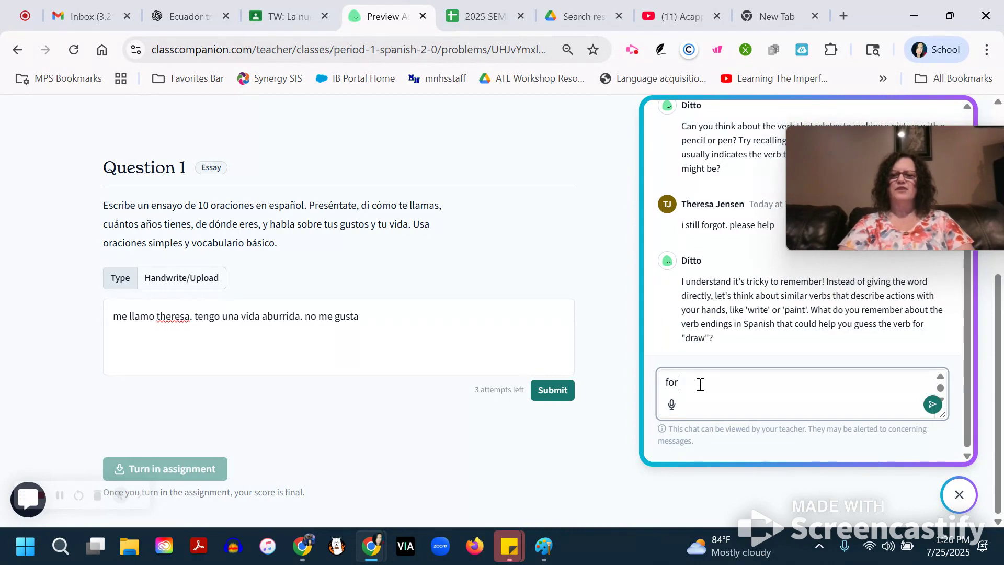
text(get you. i'm going to use goo)
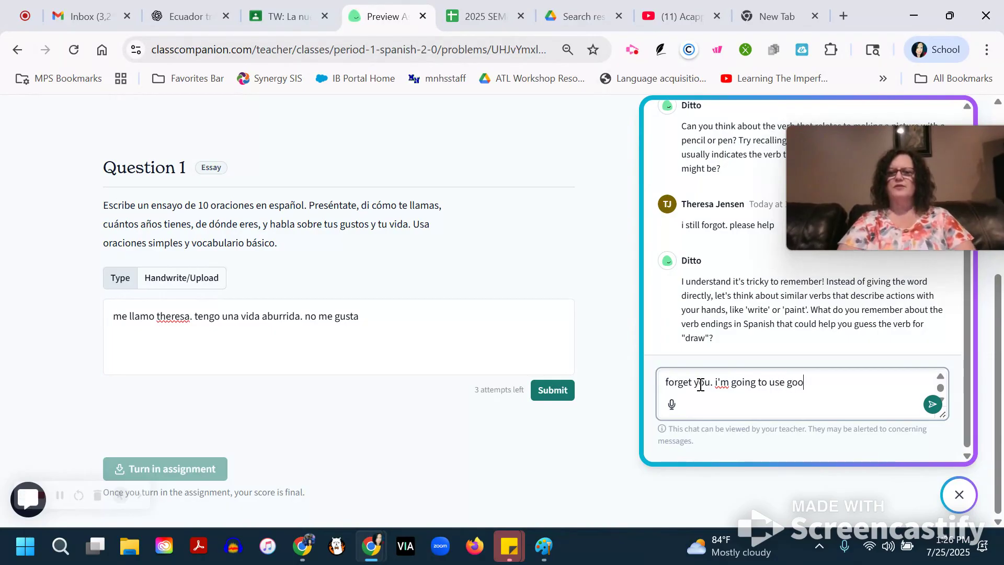
text(gle translate)
key(Return)
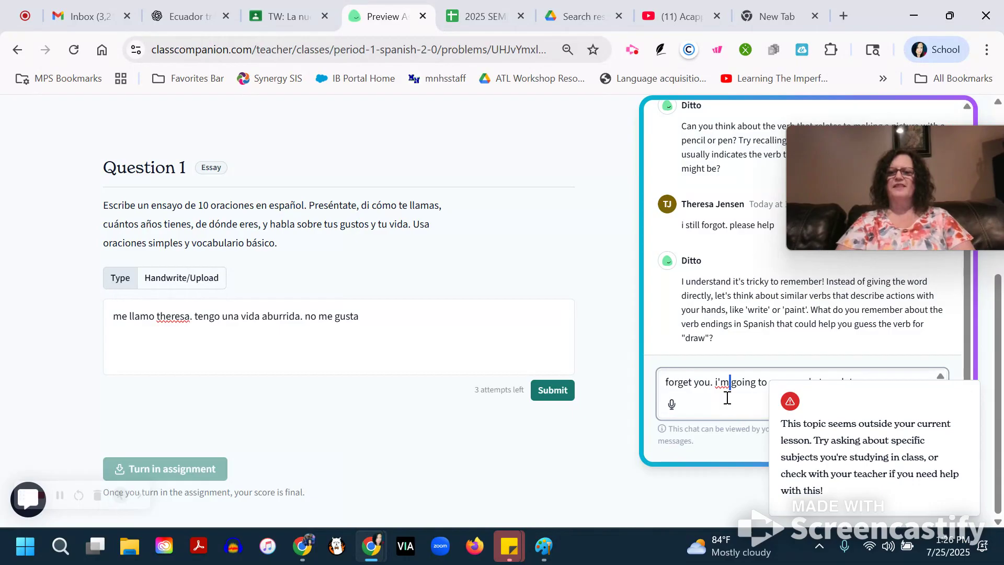
click(967, 394)
Replace the chat message with "this is stupid i quit", try to send it to the tutor, and dismiss the alert.
click(878, 391)
key(ctrl+a)
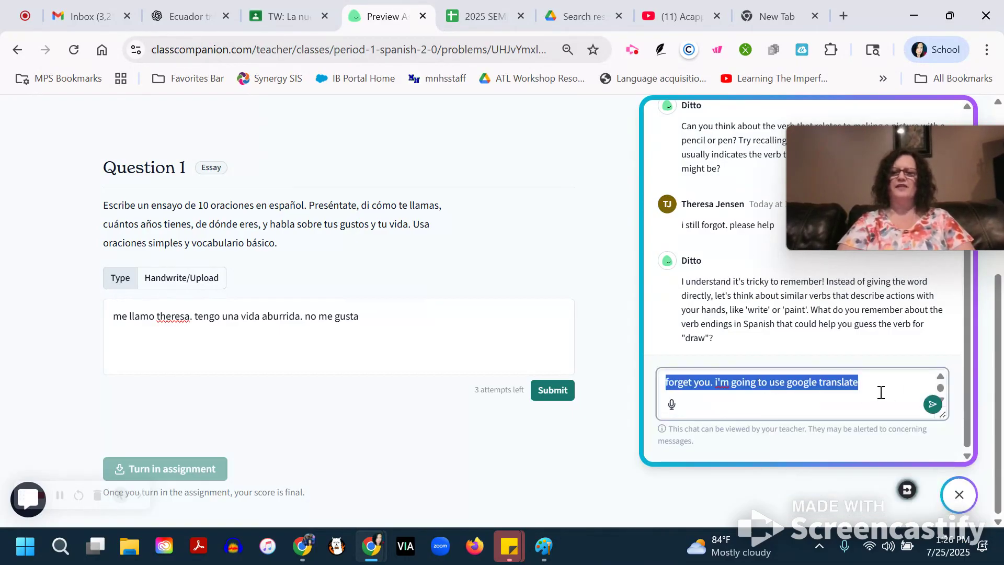
text(this is stup)
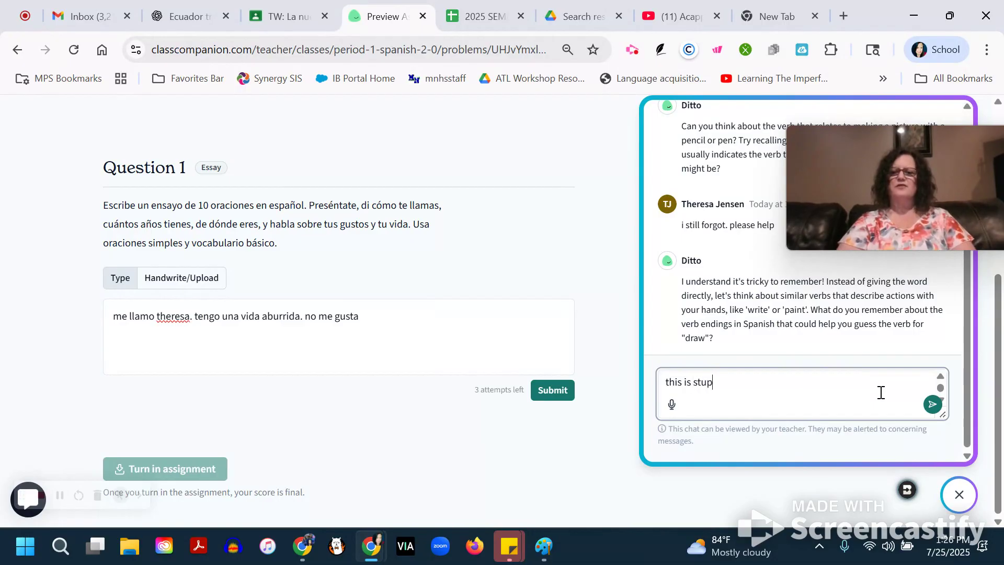
text(id i qui)
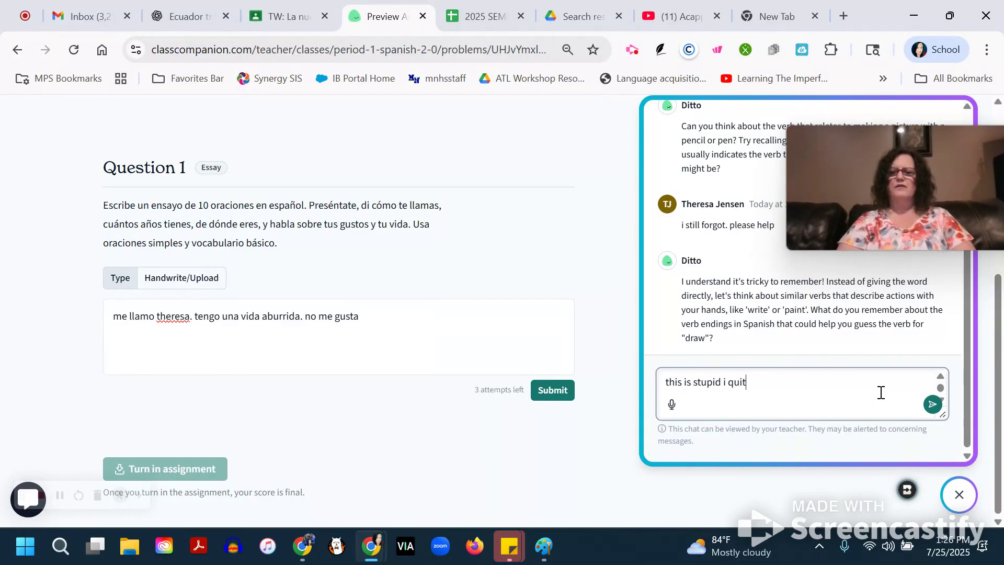
text(t)
key(Return)
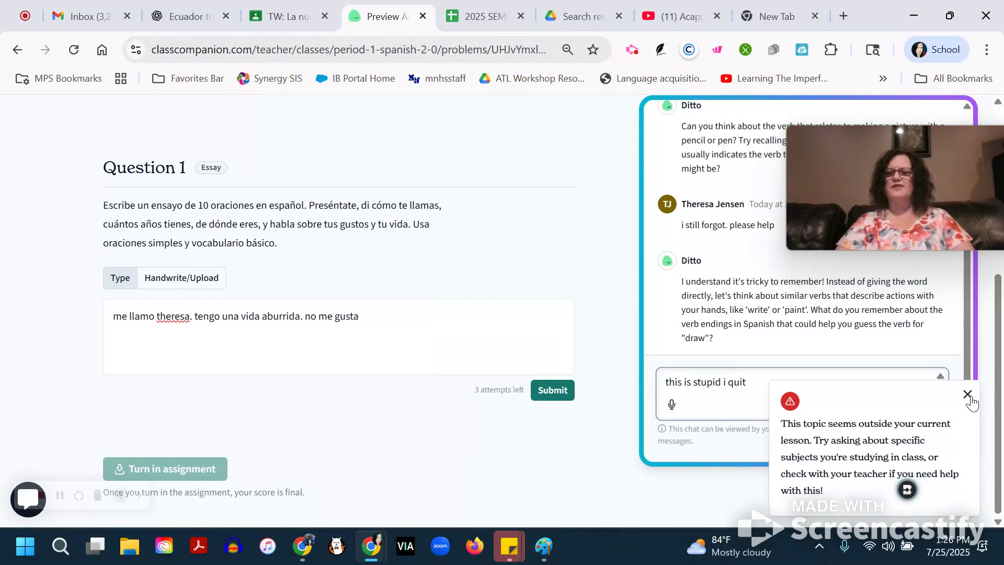
click(968, 396)
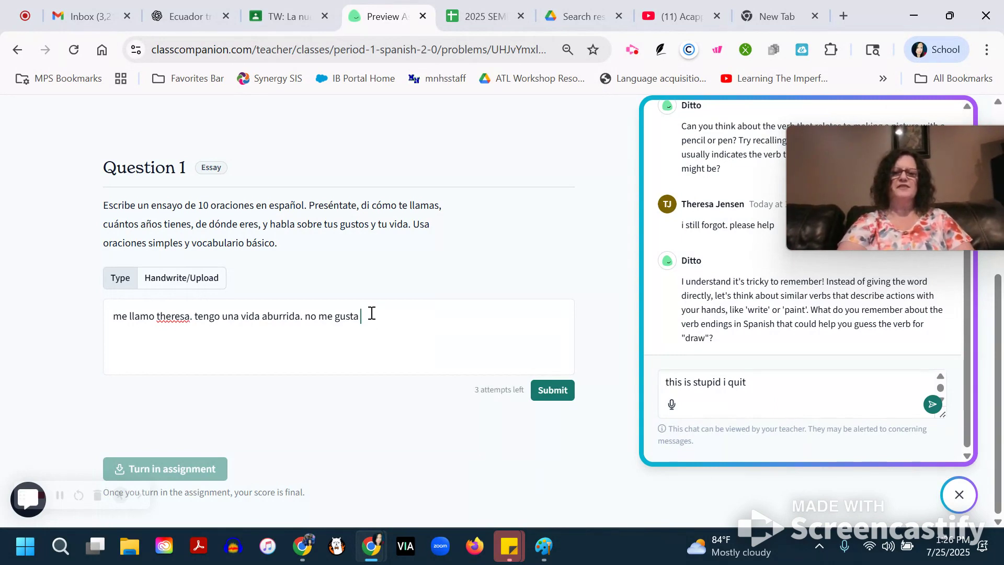
Submit the typed essay answer for Question 1 for grading.
key(Return)
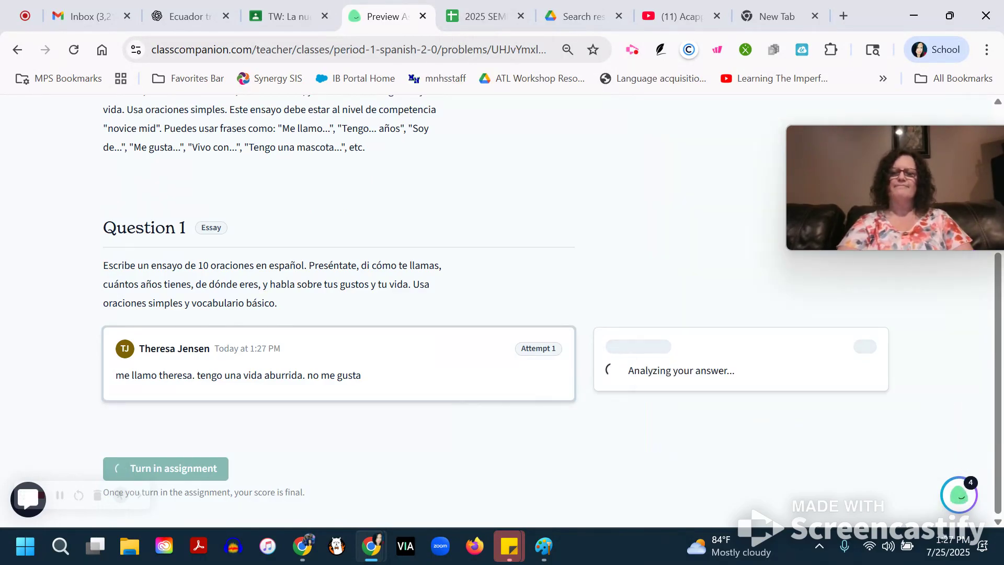
drag(889, 209, 348, 230)
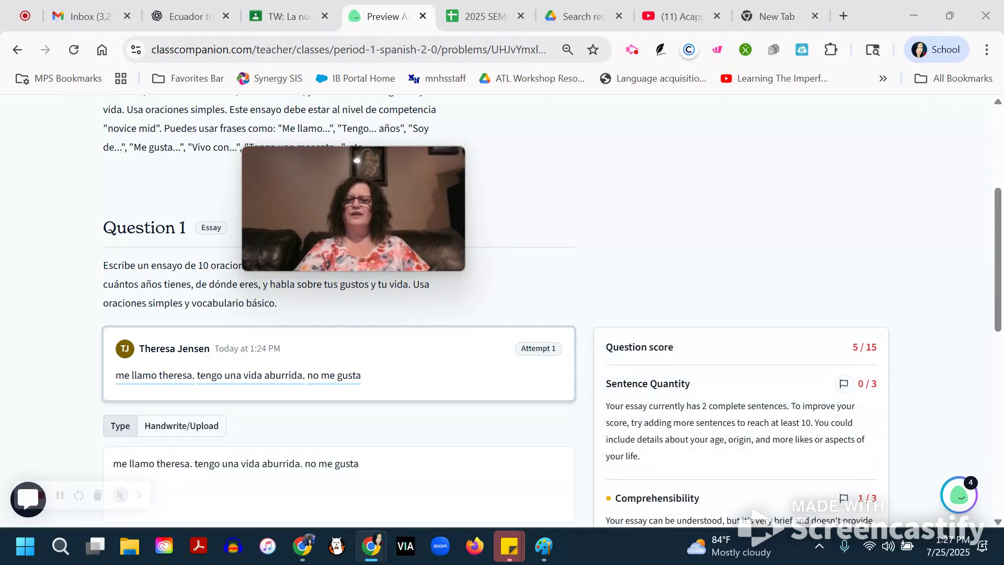
Examine the feedback on the submitted attempt for every rubric criterion, from Sentence Quantity through Grammar and Spelling.
scroll(502, 325, down, 3)
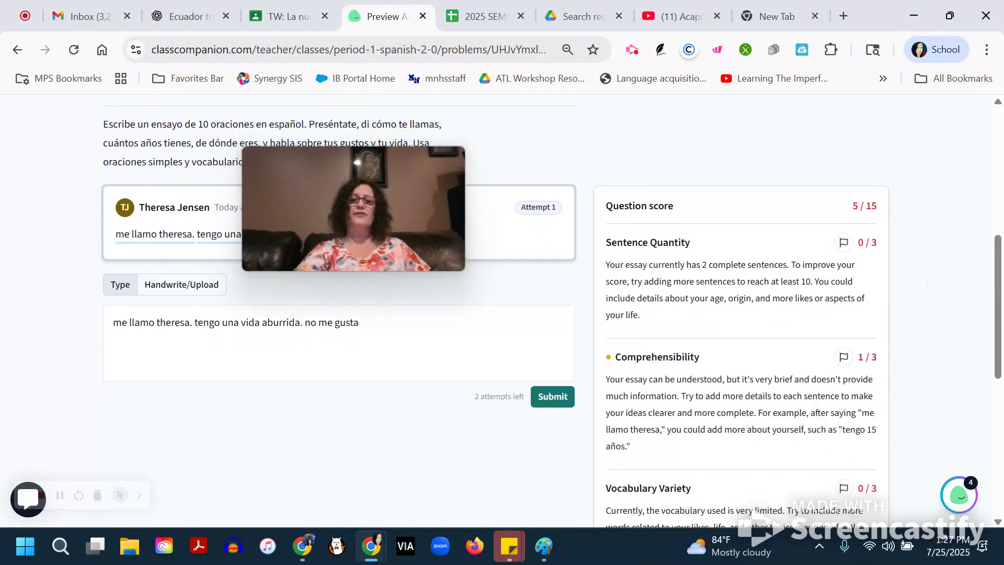
scroll(502, 313, down, 1)
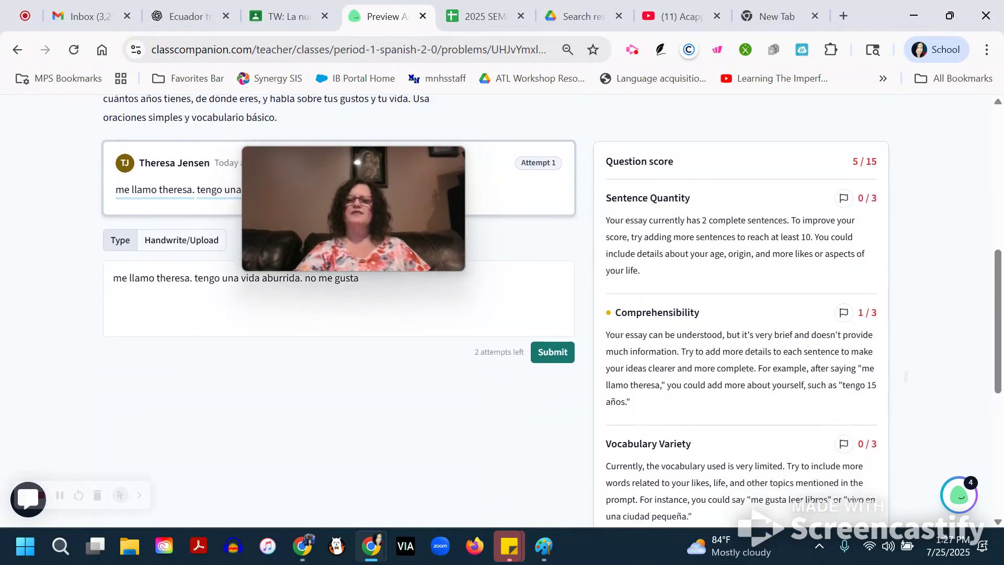
scroll(502, 314, down, 2)
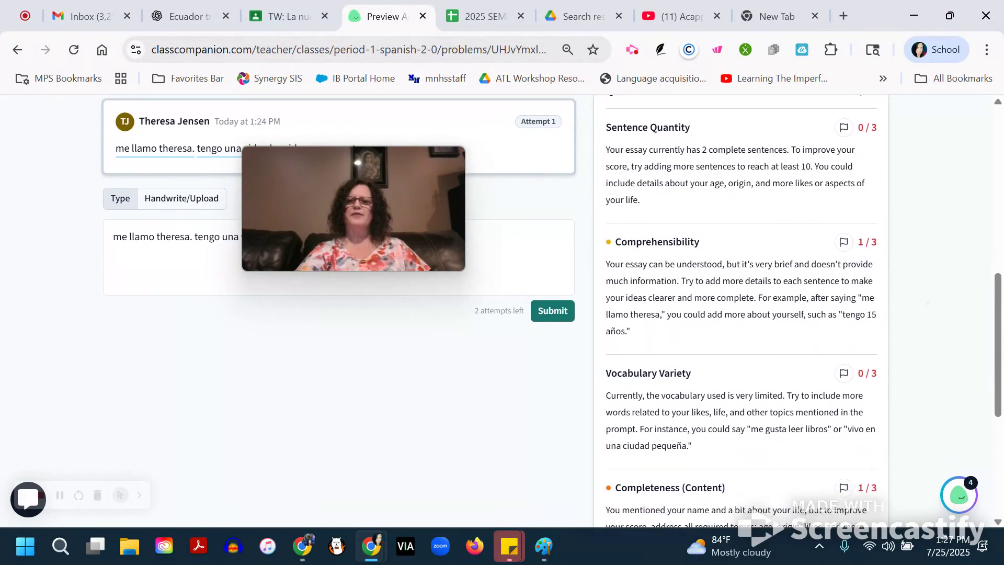
scroll(742, 313, down, 1)
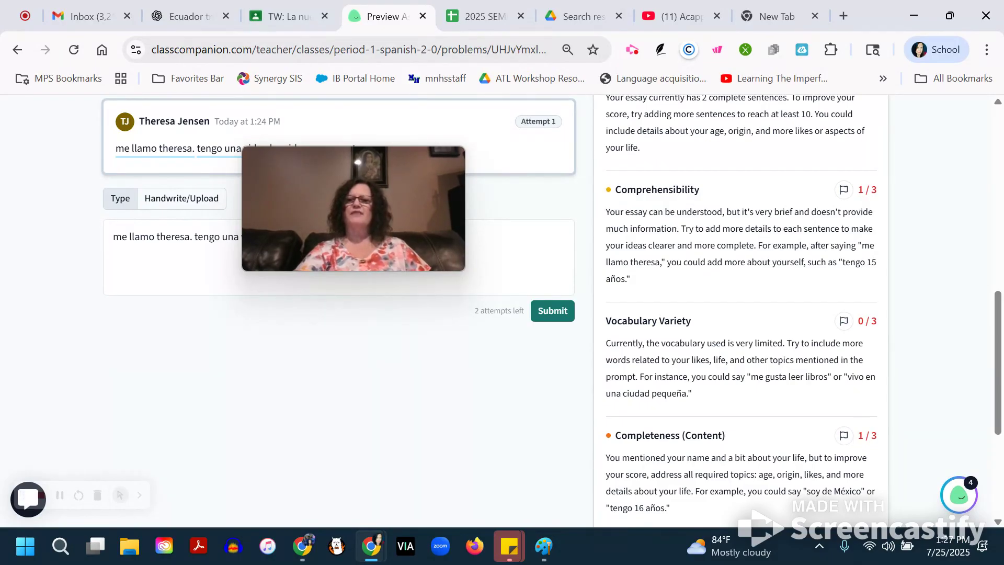
scroll(741, 314, down, 2)
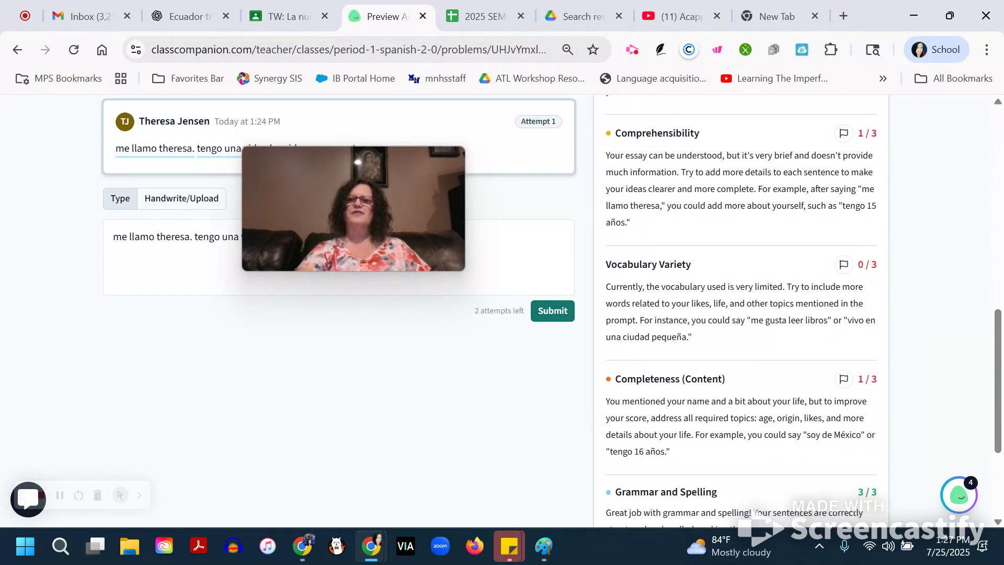
scroll(741, 314, down, 2)
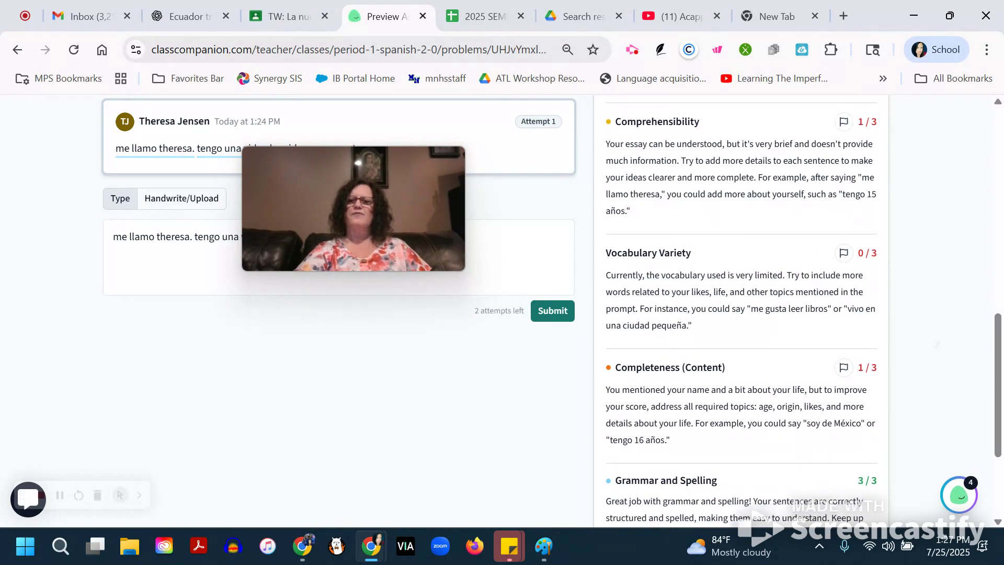
scroll(741, 314, down, 2)
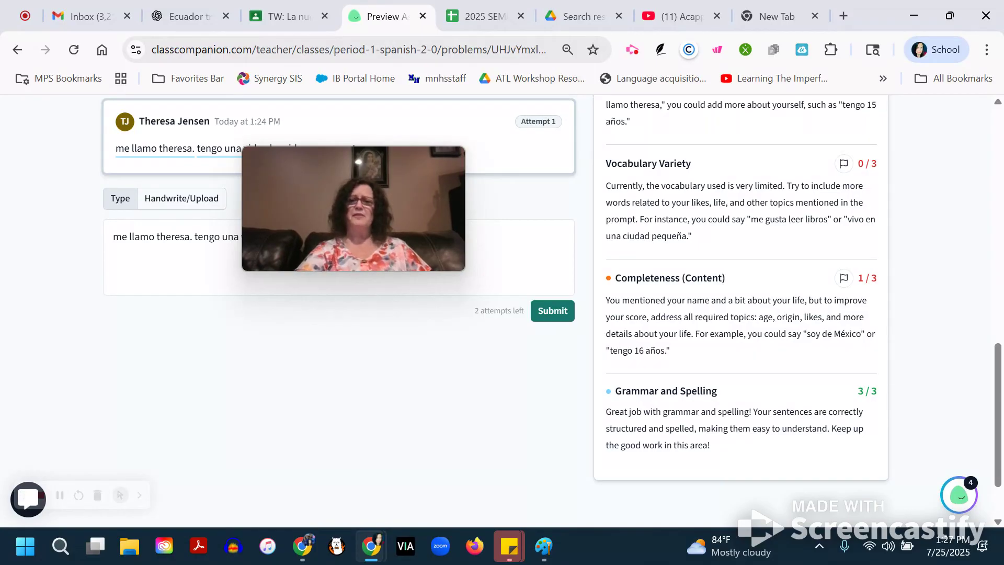
scroll(741, 314, down, 1)
scroll(741, 314, down, 2)
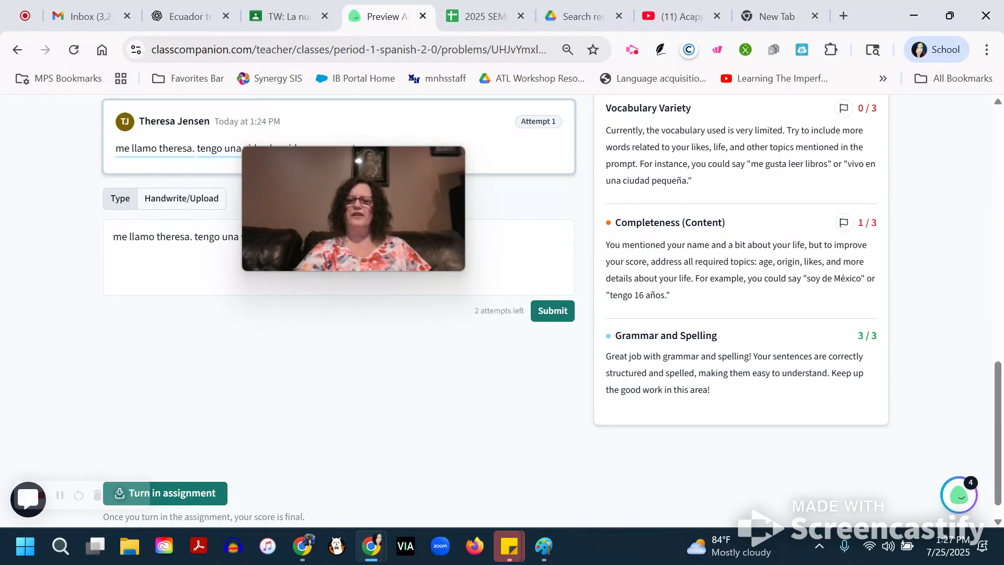
Add a period after "no me gusta" in the answer draft for the next attempt.
drag(354, 157, 801, 193)
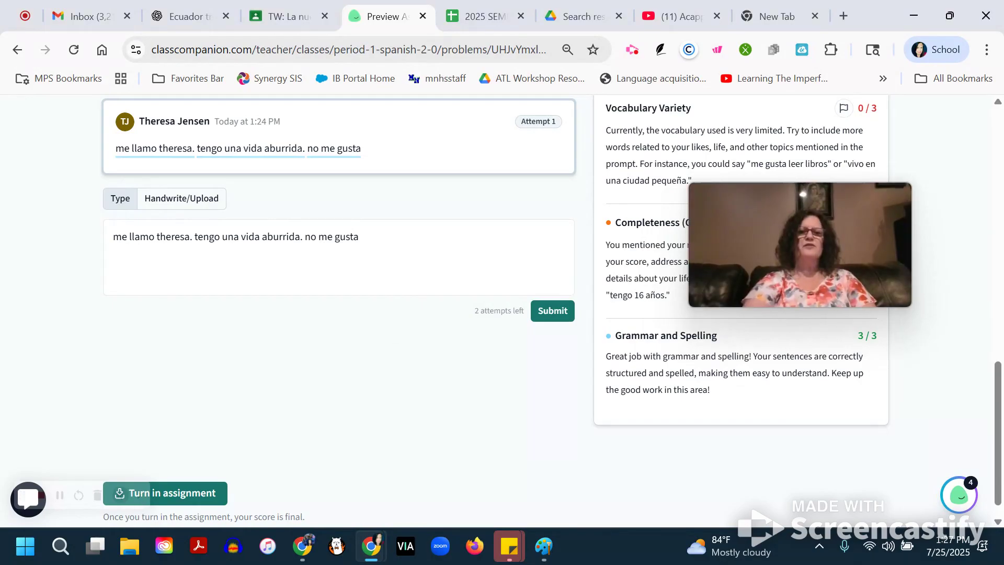
click(379, 235)
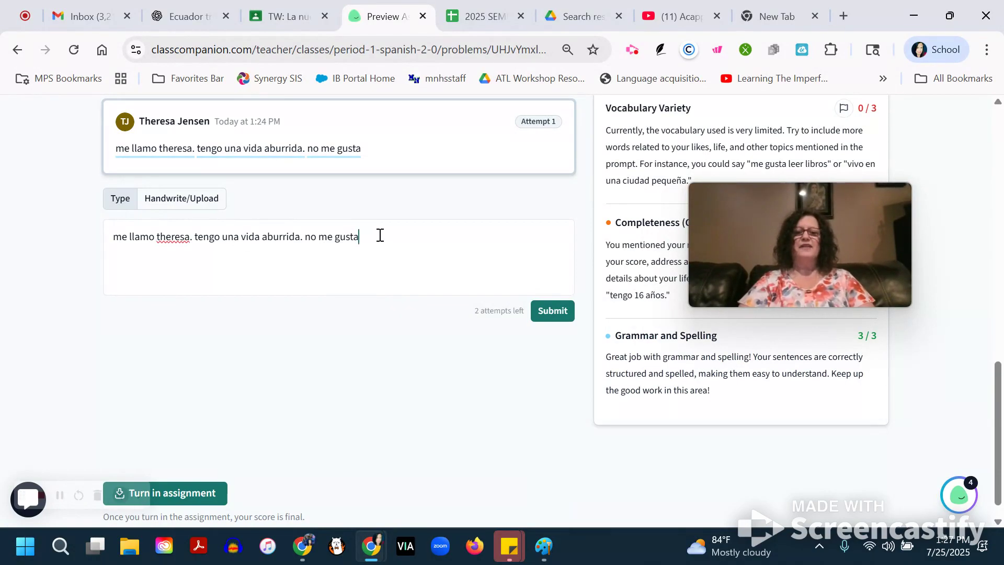
text(.)
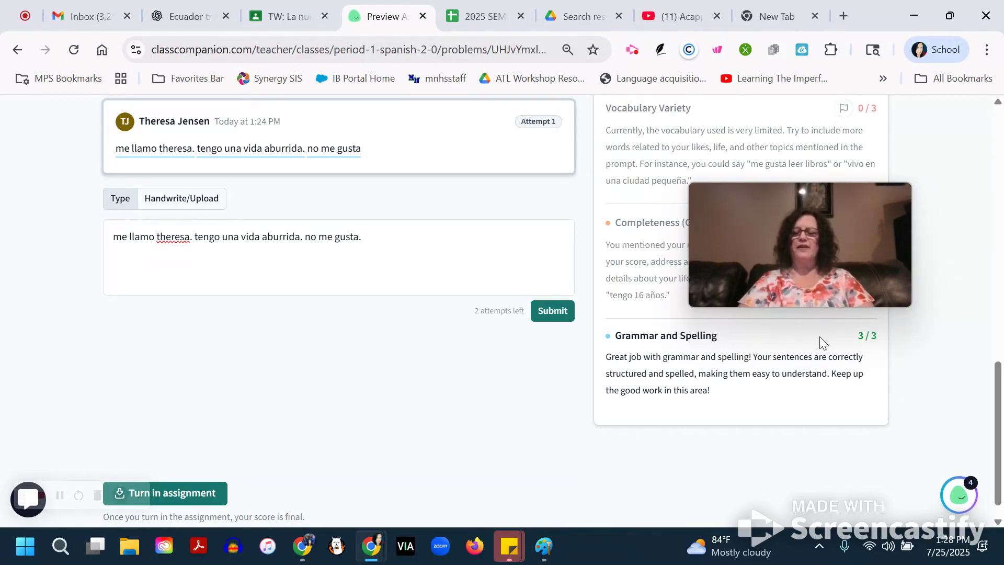
Start a dispute on the Sentence Quantity score and set the requested score to 2.
mouse_move(802, 249)
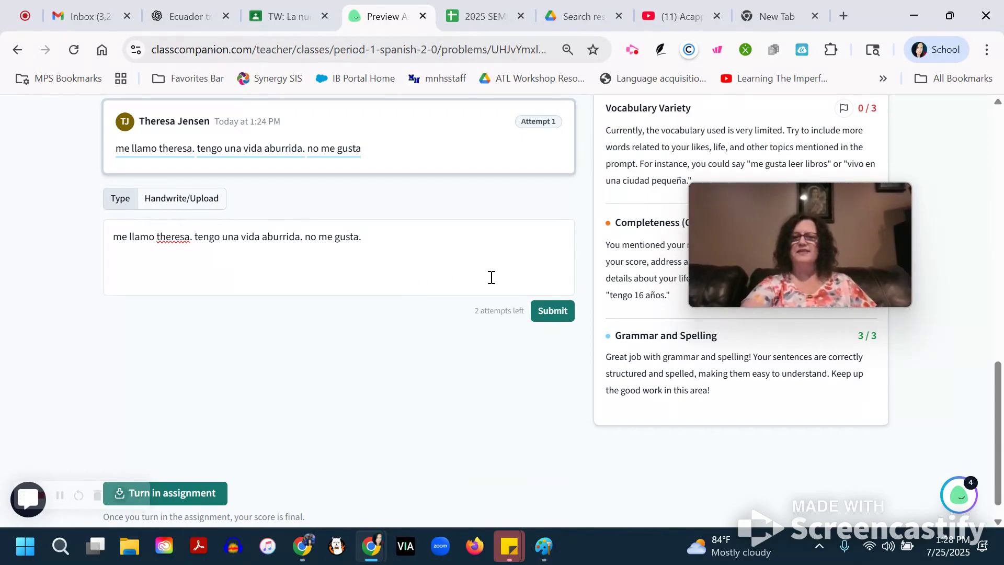
scroll(364, 260, up, 6)
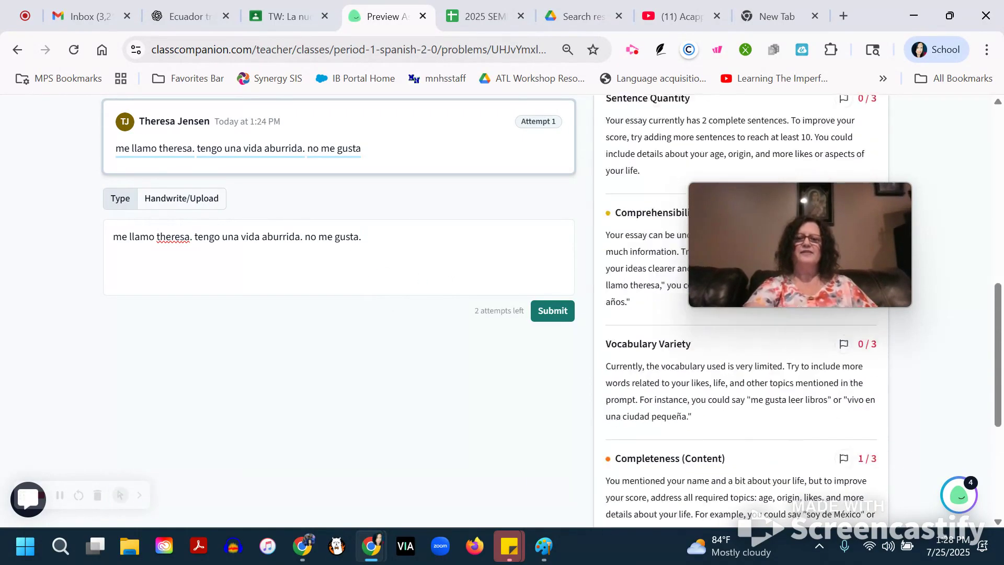
scroll(364, 470, down, 1)
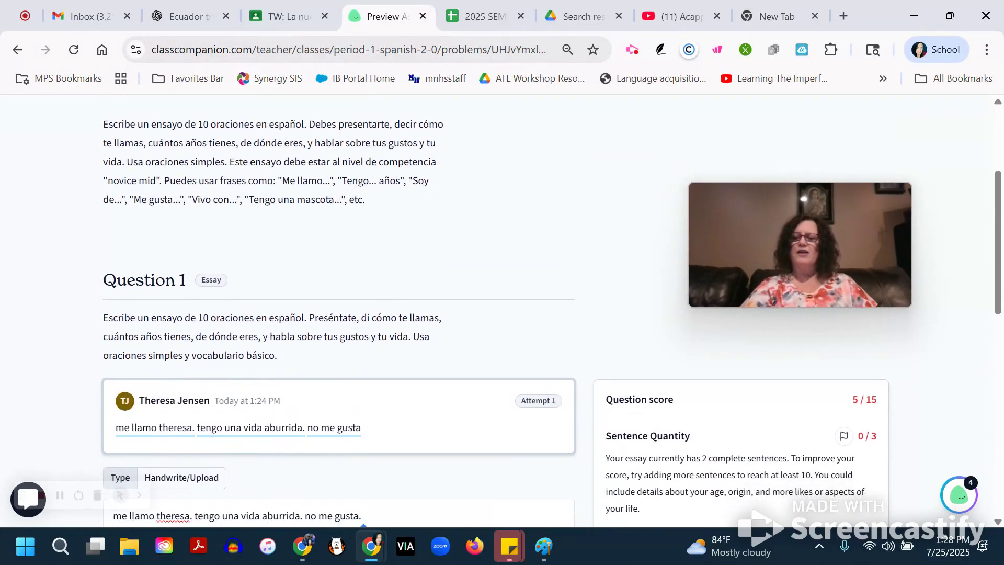
scroll(364, 471, down, 1)
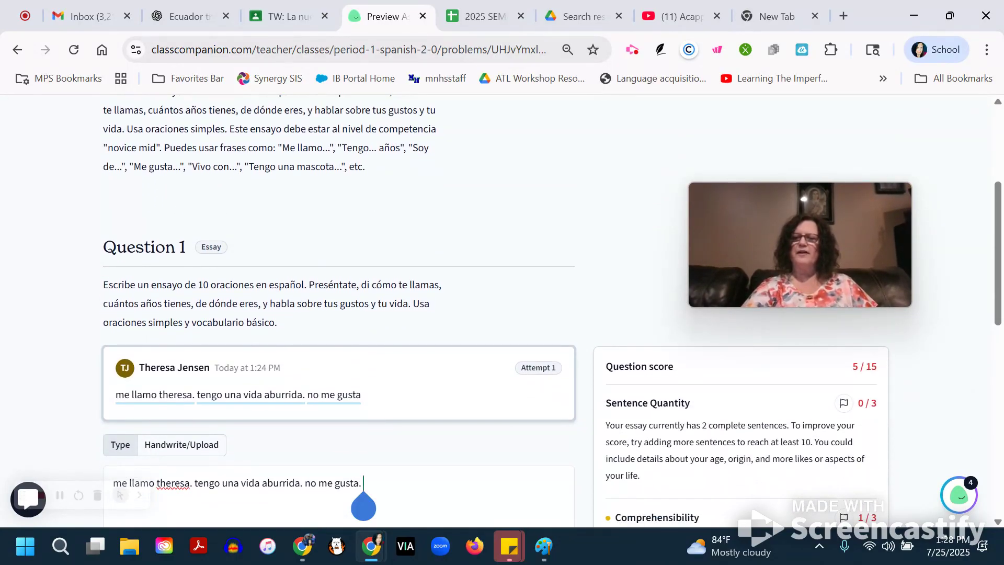
click(844, 402)
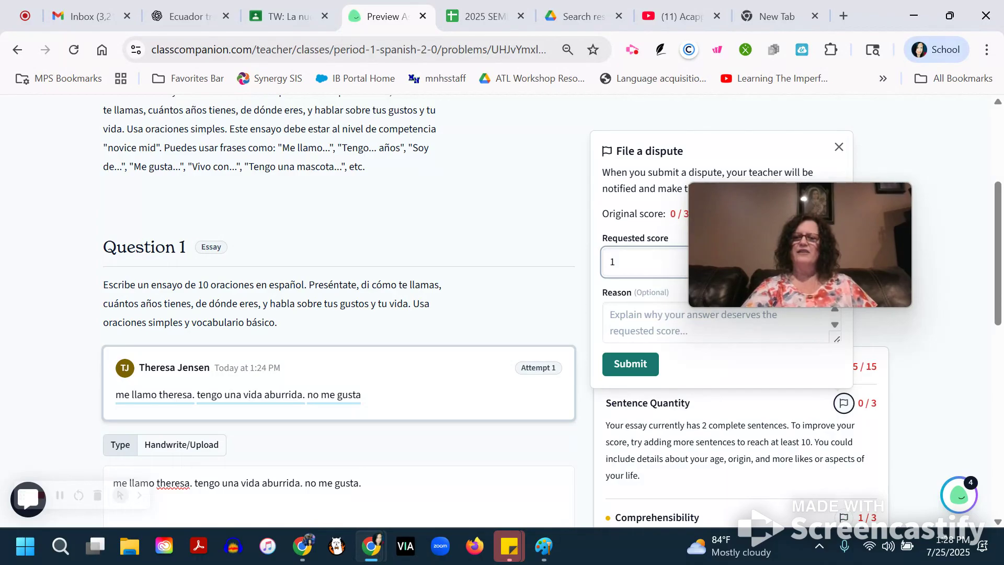
drag(800, 262, 354, 259)
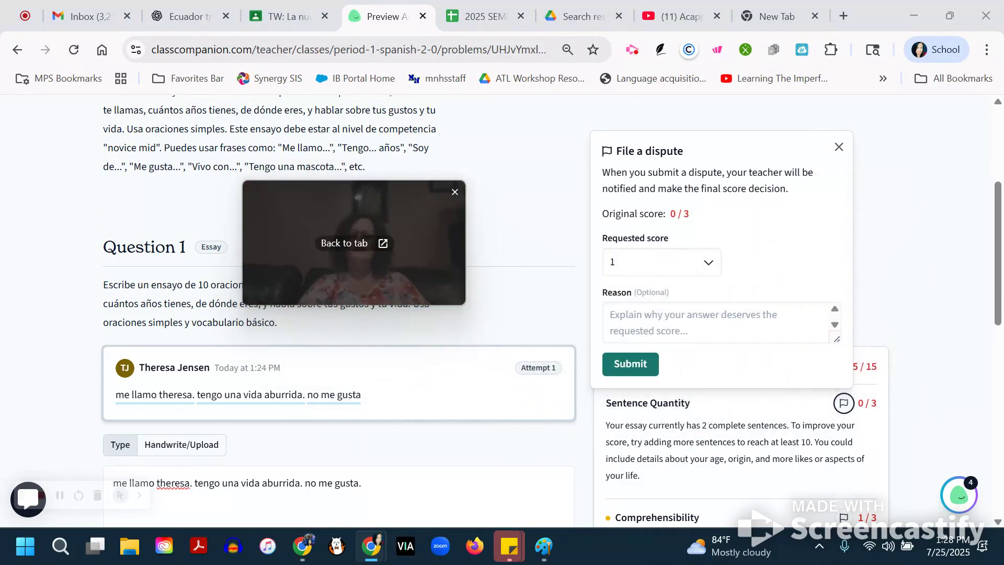
click(662, 261)
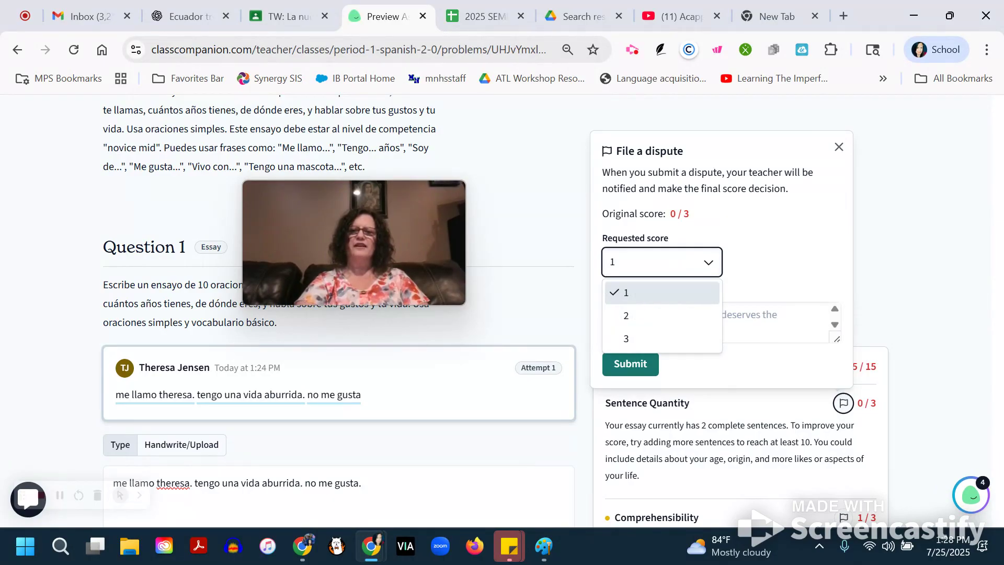
click(662, 316)
Enter the dispute reason "i wrote 2 sentences and that is great" and submit the dispute.
click(715, 322)
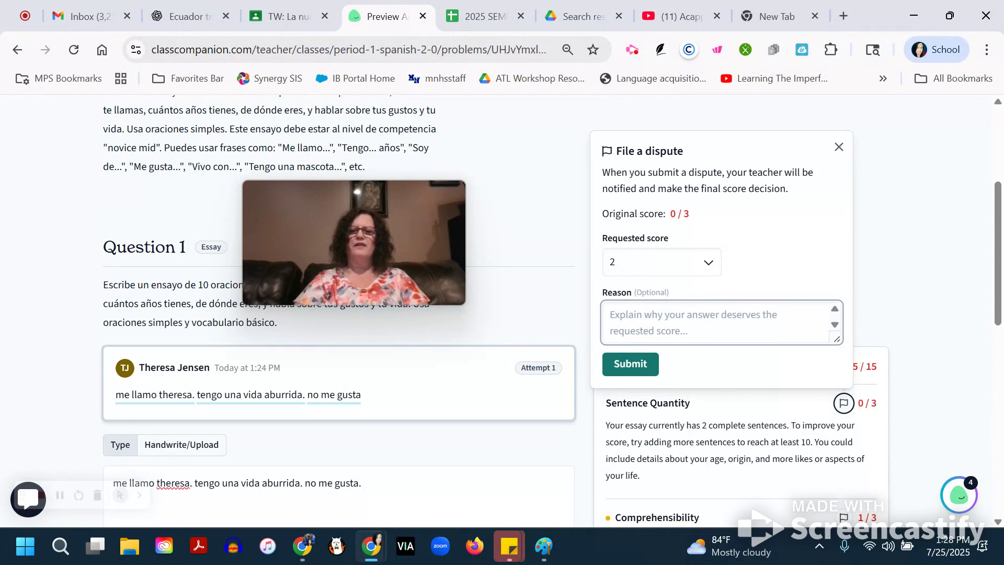
text(i wrote 2 sentences and)
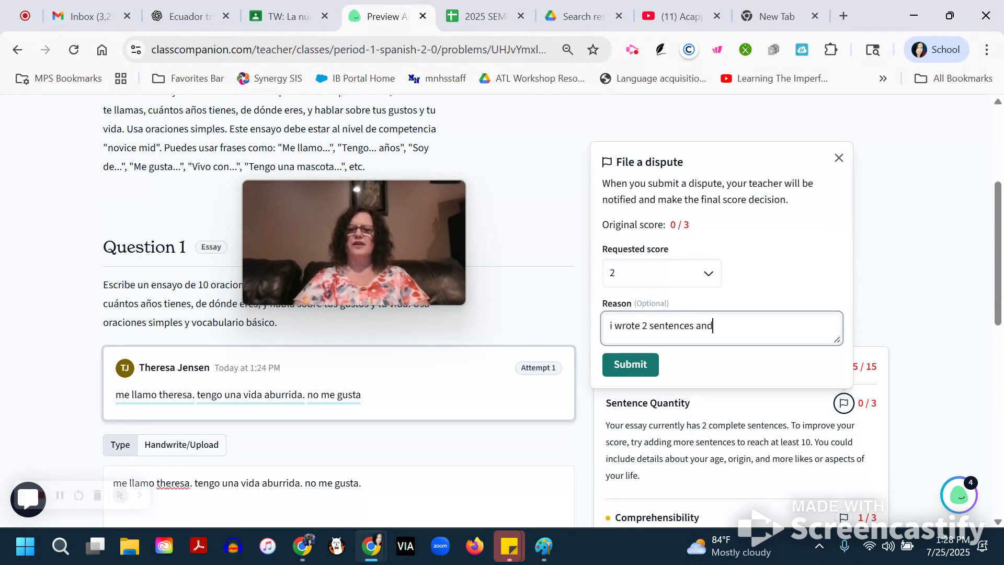
text( that is great)
key(Return)
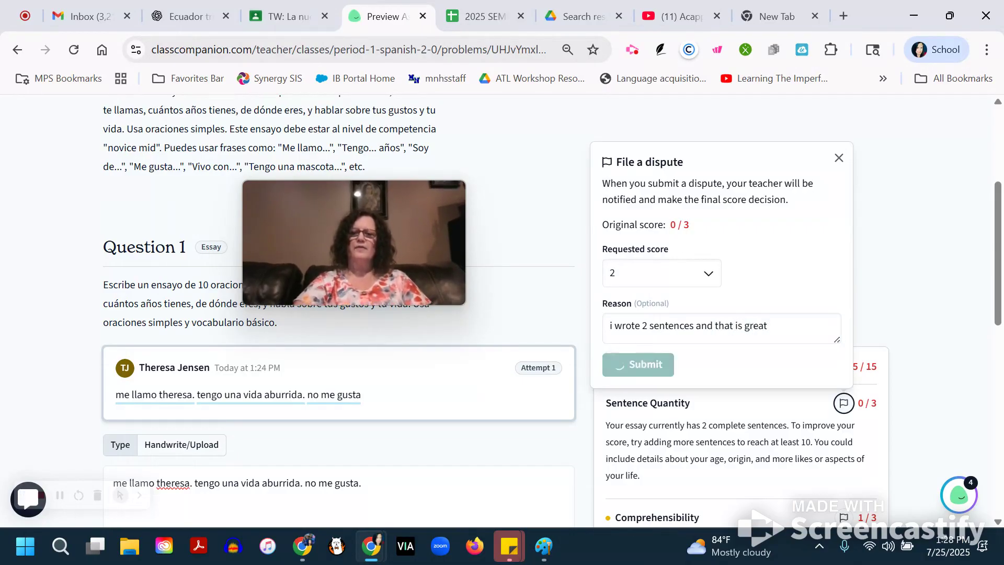
View the details of the submitted Sentence Quantity dispute, close them, and return to the start of the assignment preview.
scroll(339, 314, down, 3)
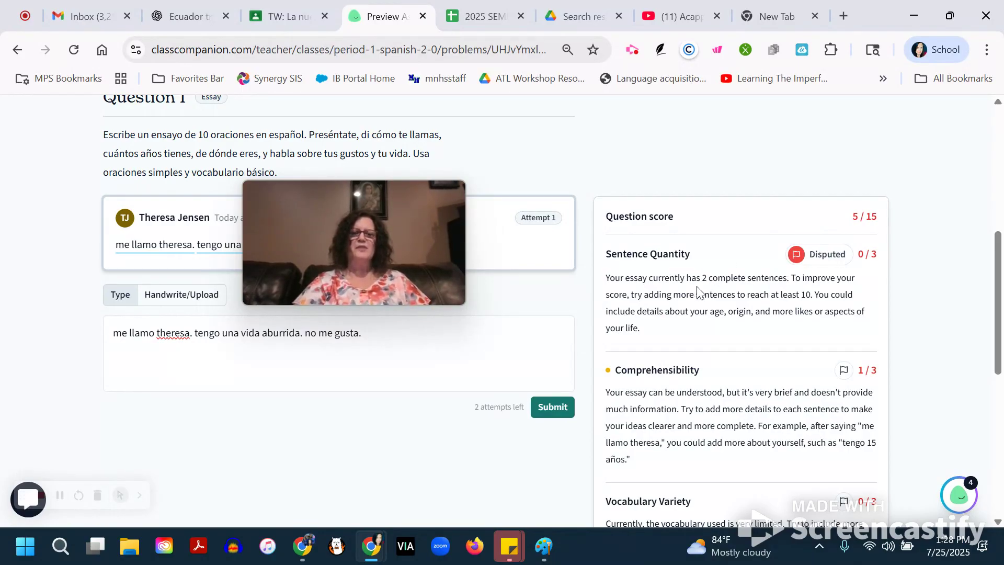
click(823, 257)
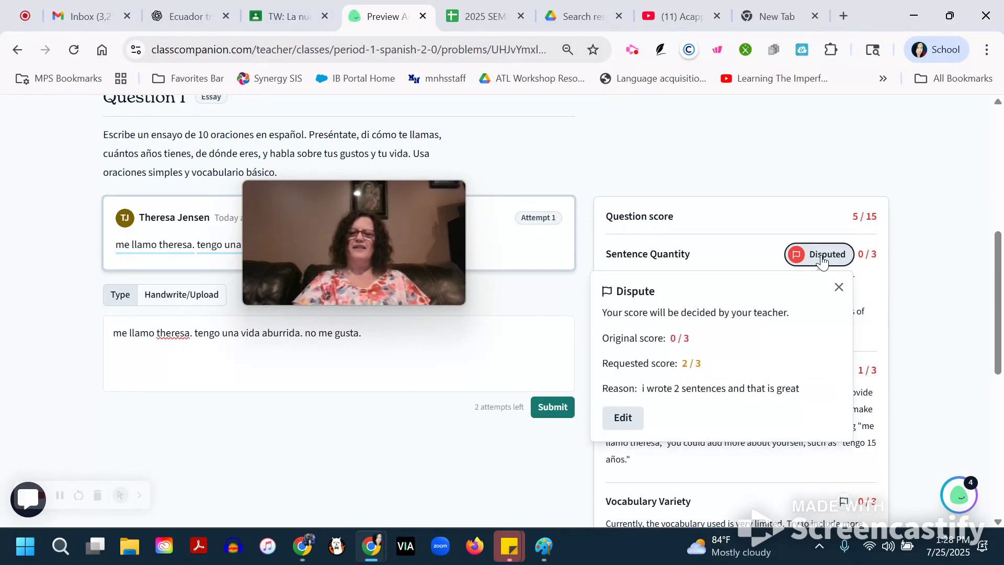
click(839, 288)
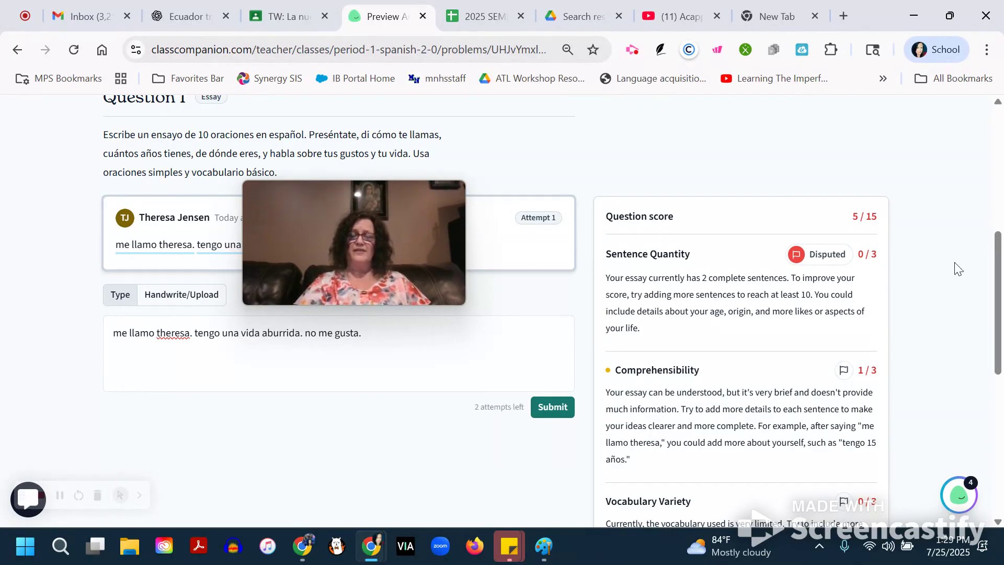
scroll(786, 287, up, 7)
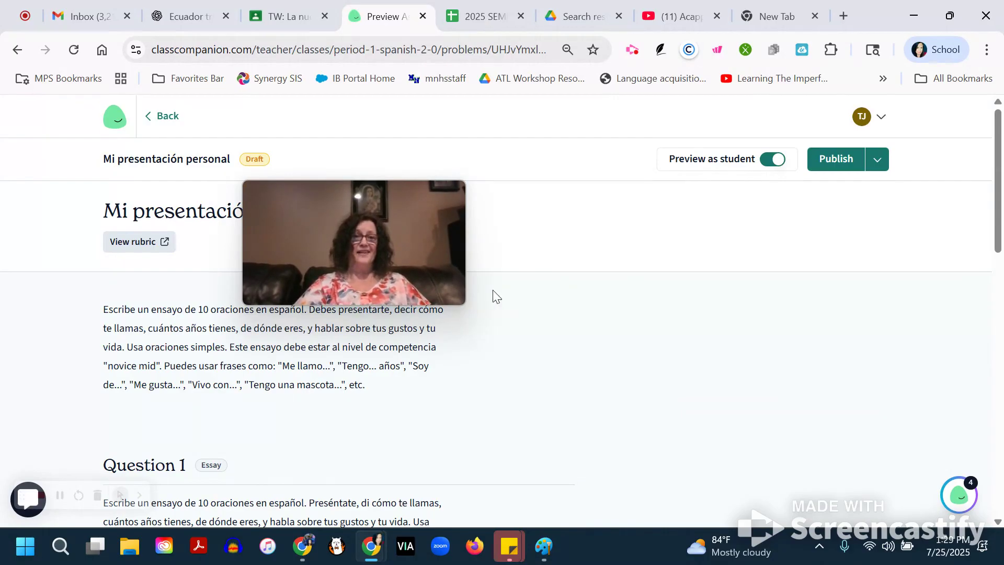
mouse_move(393, 275)
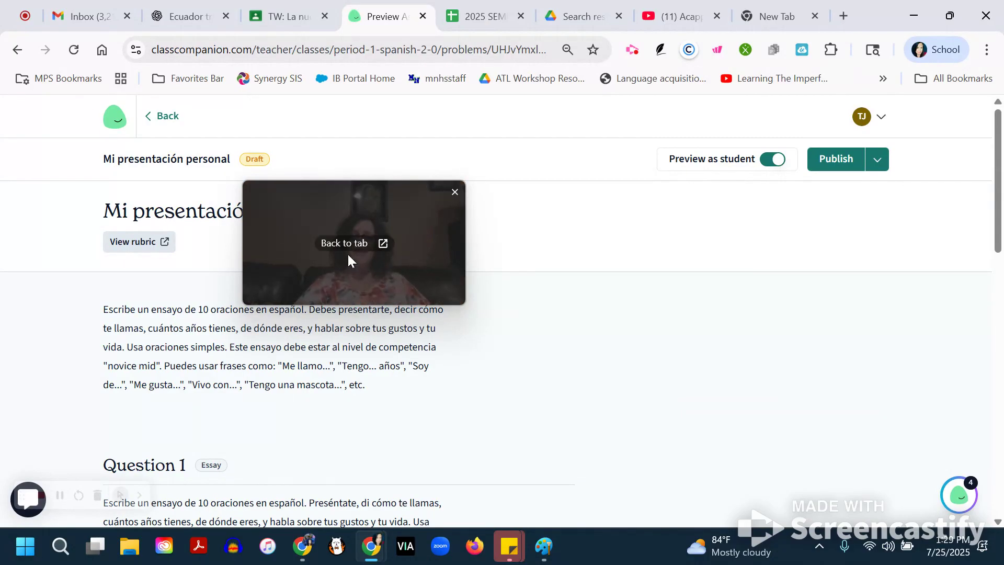